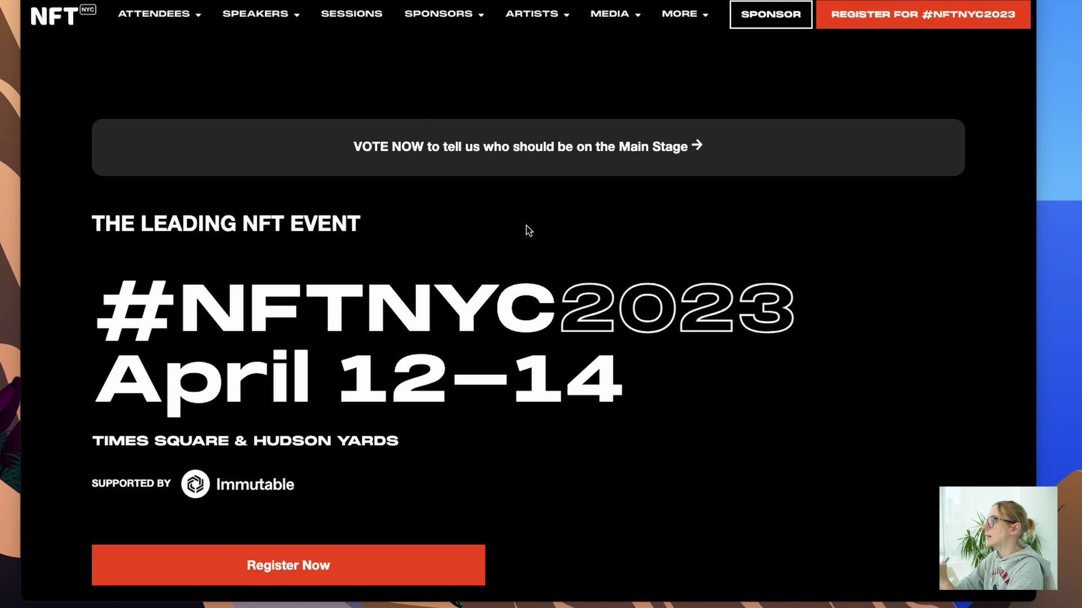
# - Open the 2023 speakers page and flip through the Featured, Art, Brands and Gaming categories
pyautogui.moveTo(277, 26)
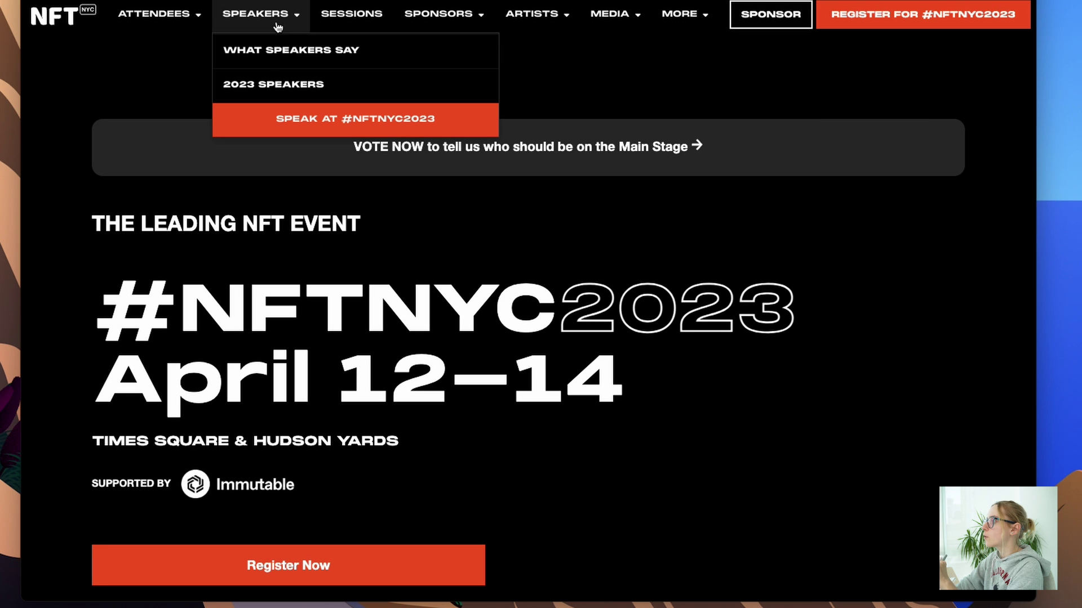
pyautogui.click(262, 95)
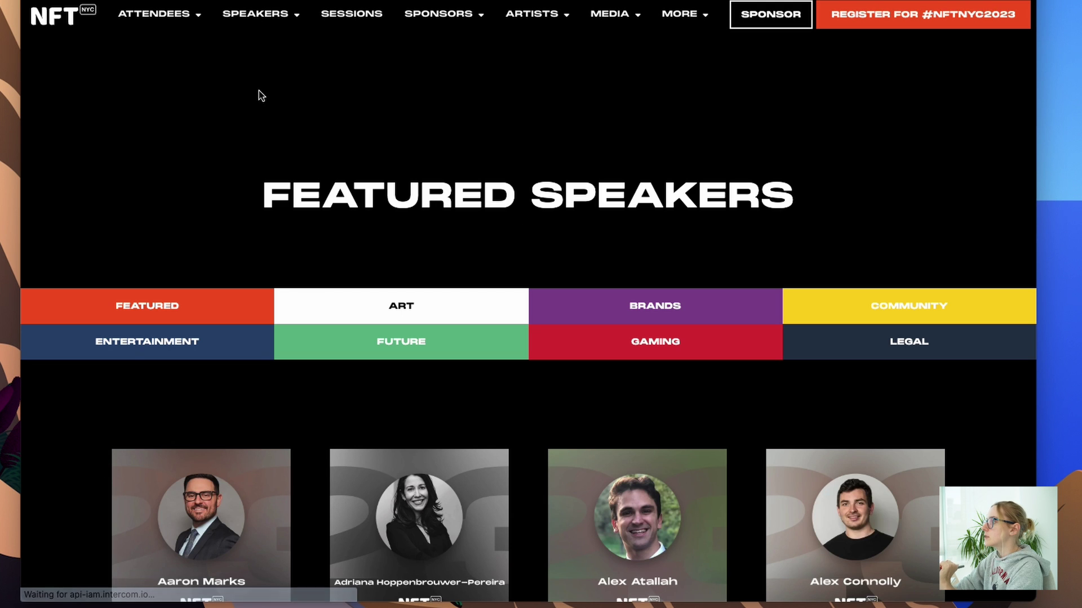
pyautogui.scroll(-2, 226, 165)
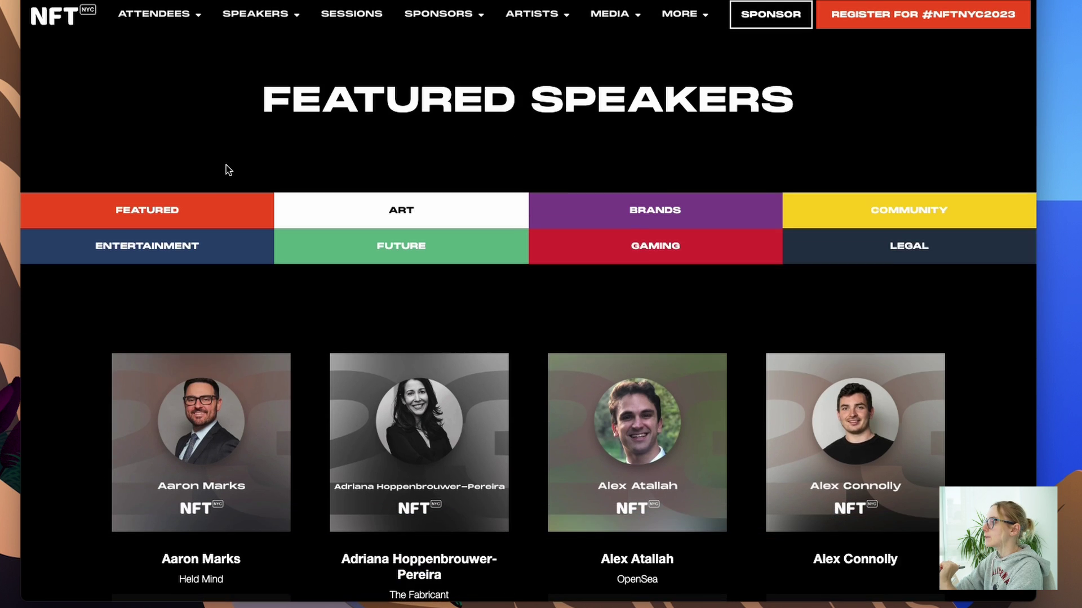
pyautogui.click(205, 213)
pyautogui.click(402, 307)
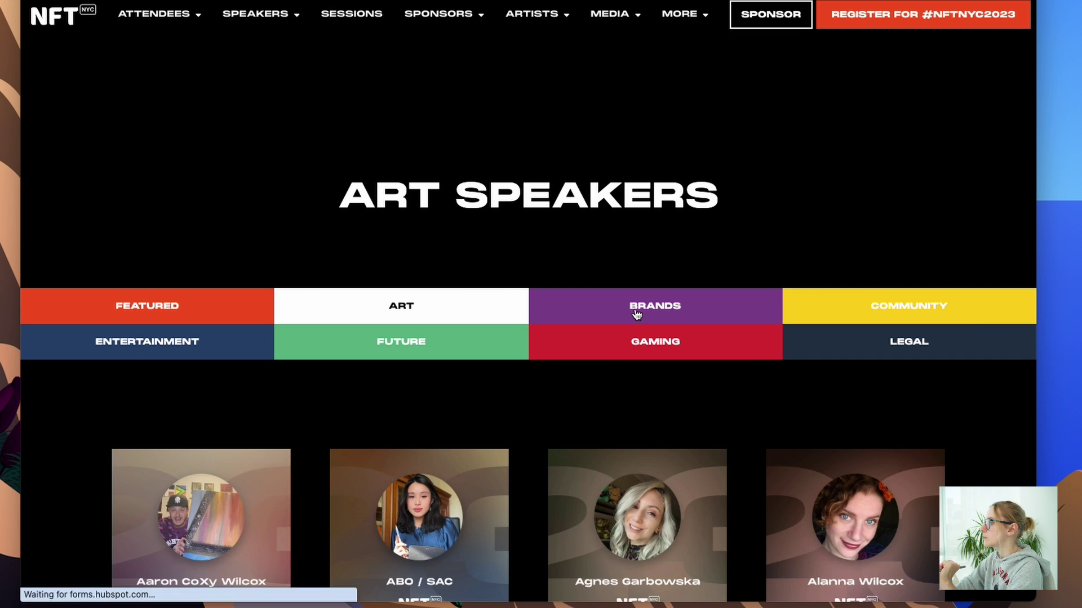
pyautogui.click(637, 314)
pyautogui.click(648, 348)
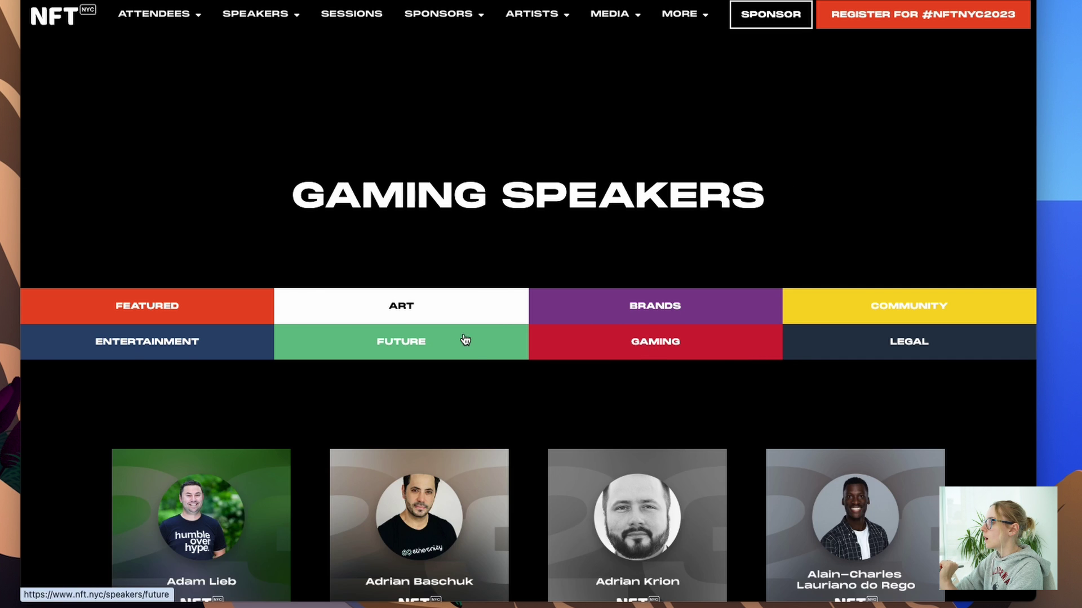
# - Scroll the Gaming speakers, then show the Future category and scroll through its speaker cards
pyautogui.scroll(-20, 473, 387)
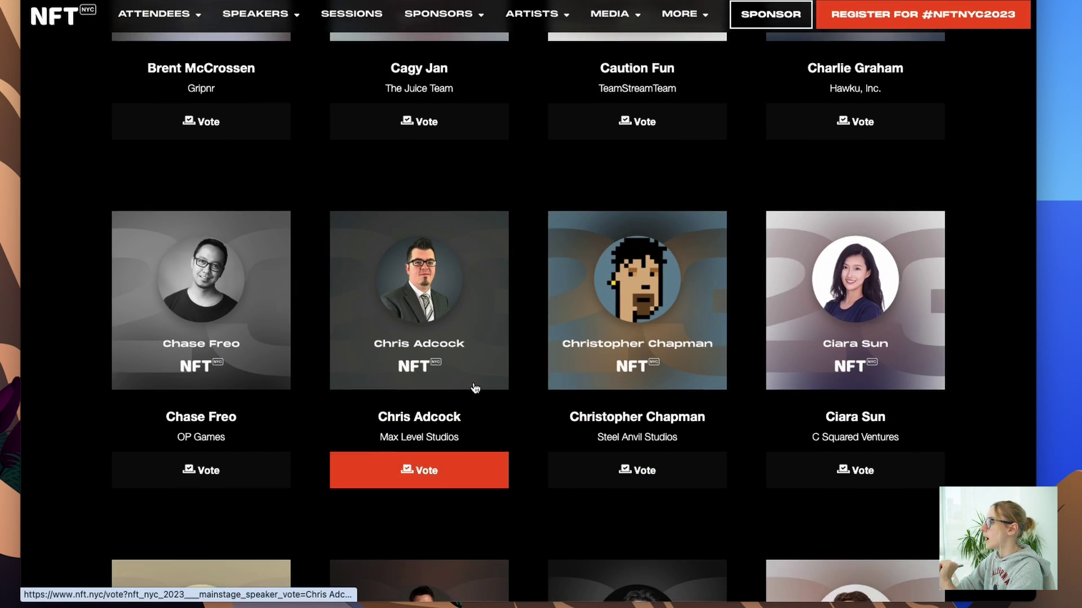
pyautogui.scroll(-20, 474, 389)
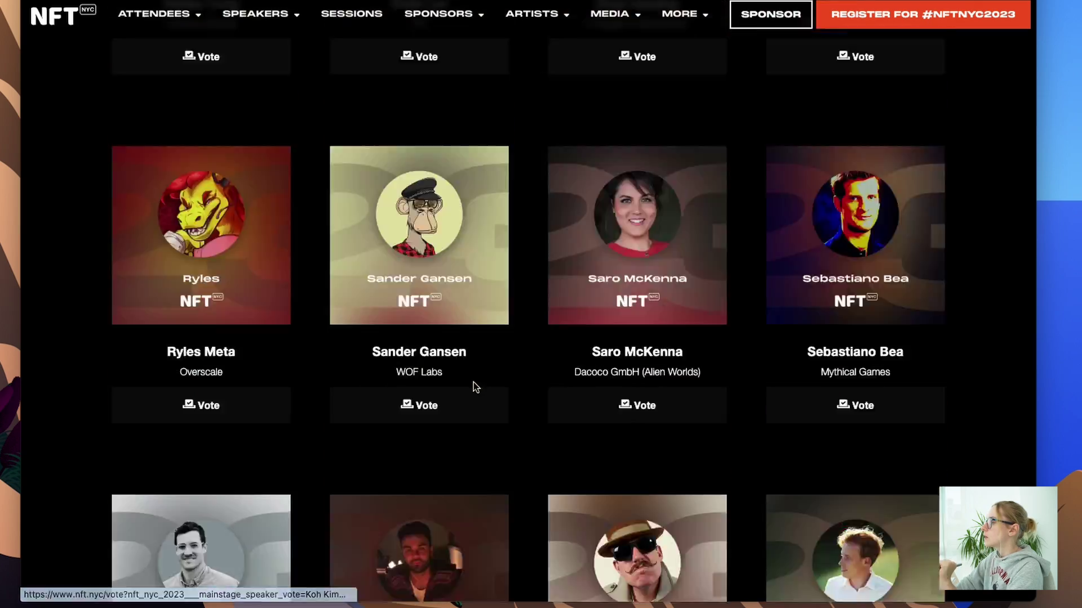
pyautogui.scroll(20, 475, 388)
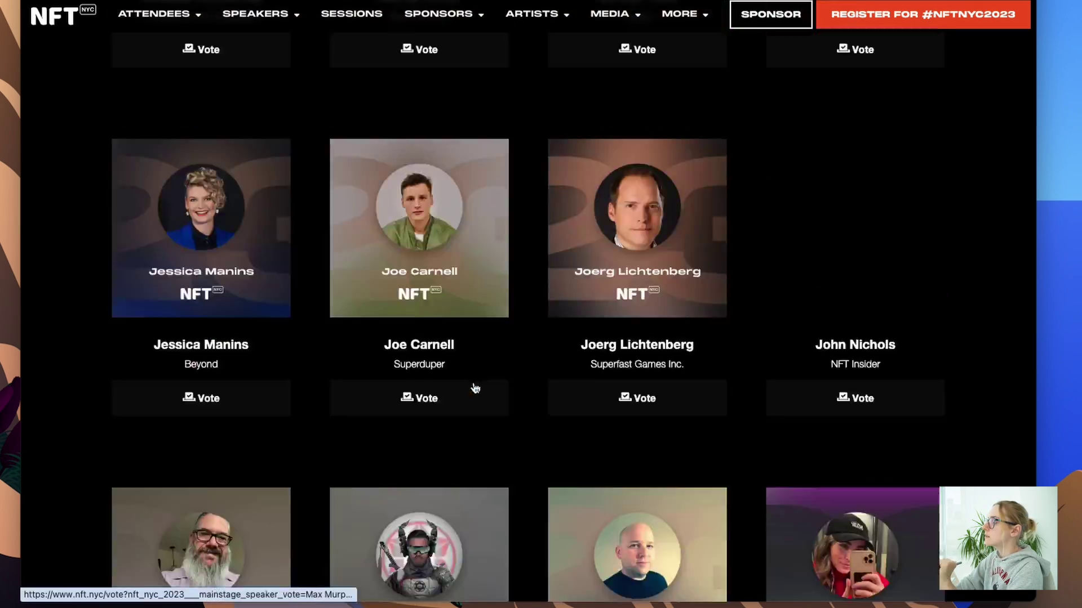
pyautogui.scroll(15, 475, 388)
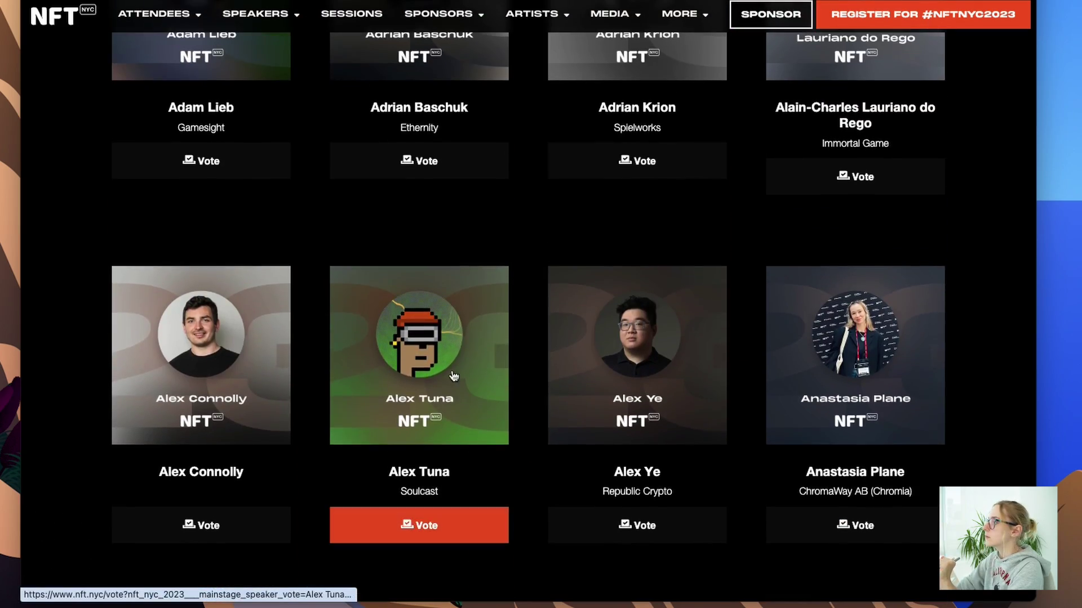
pyautogui.scroll(10, 449, 370)
pyautogui.click(417, 353)
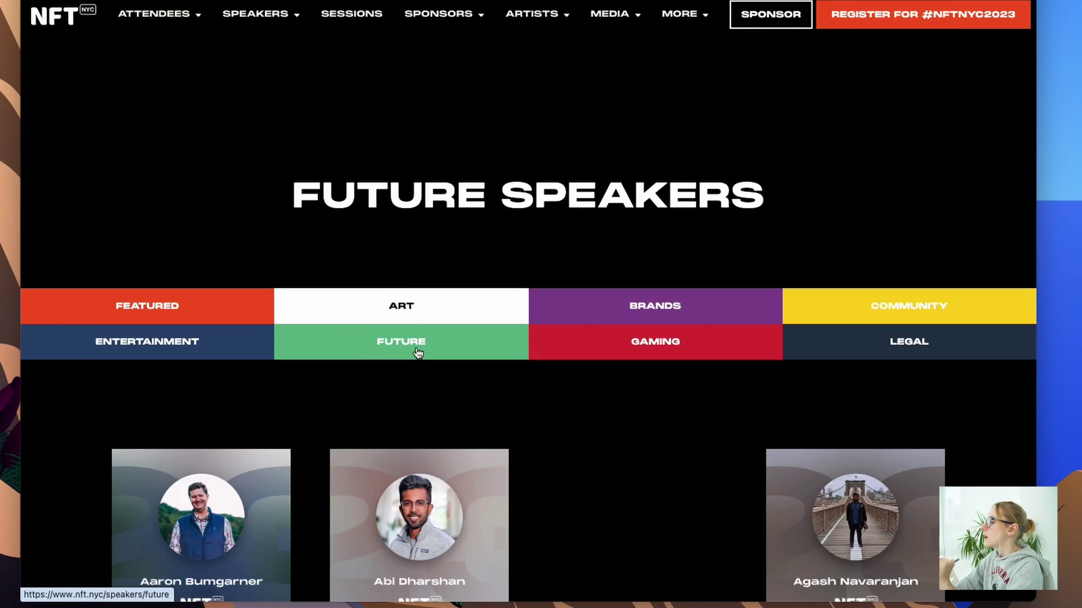
pyautogui.scroll(-20, 447, 478)
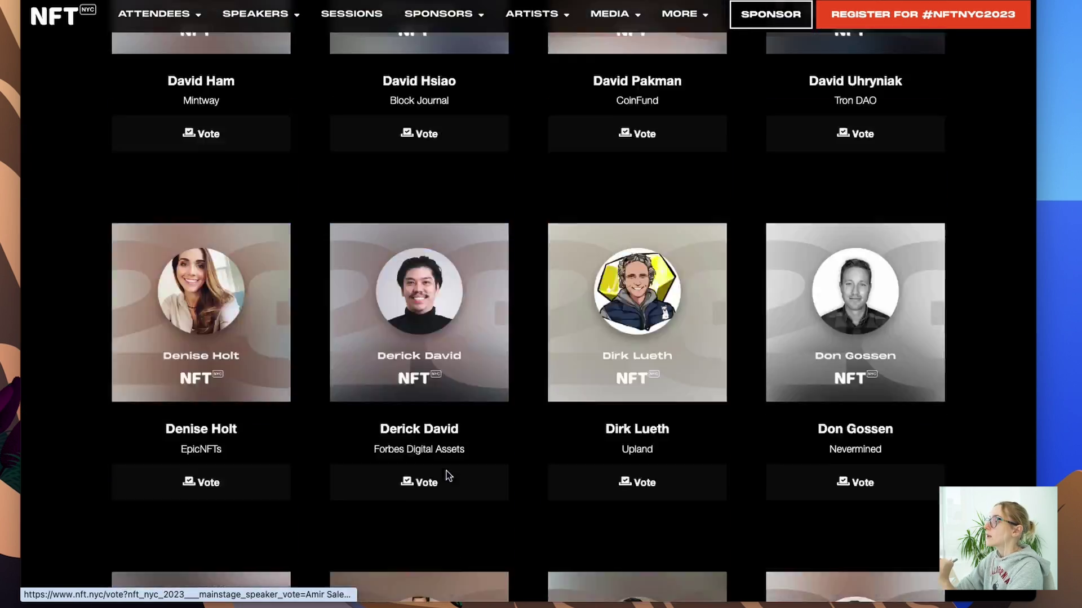
pyautogui.scroll(-20, 448, 478)
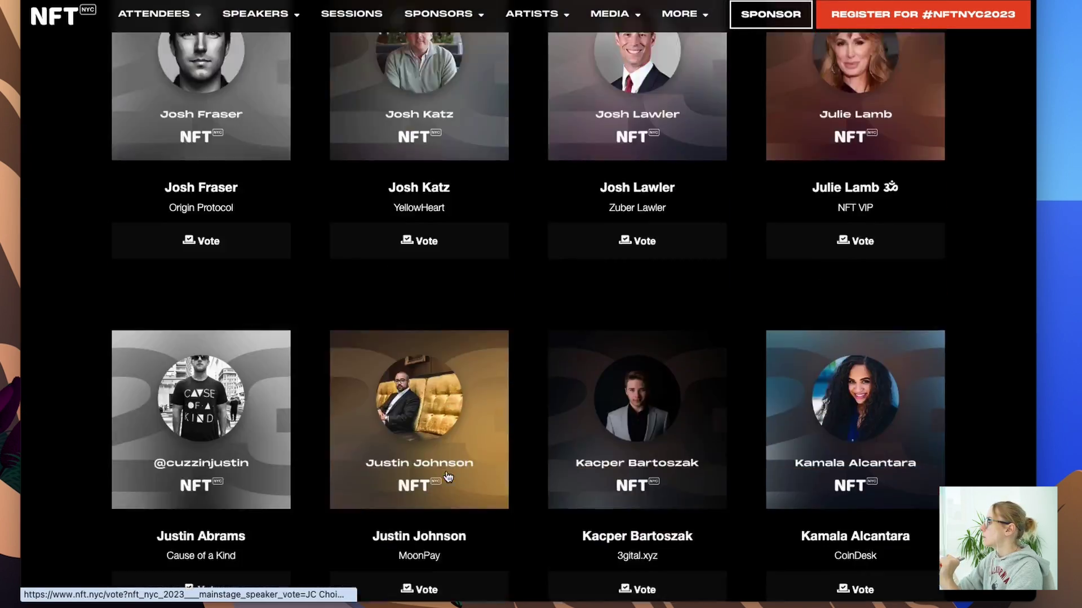
pyautogui.scroll(-20, 448, 476)
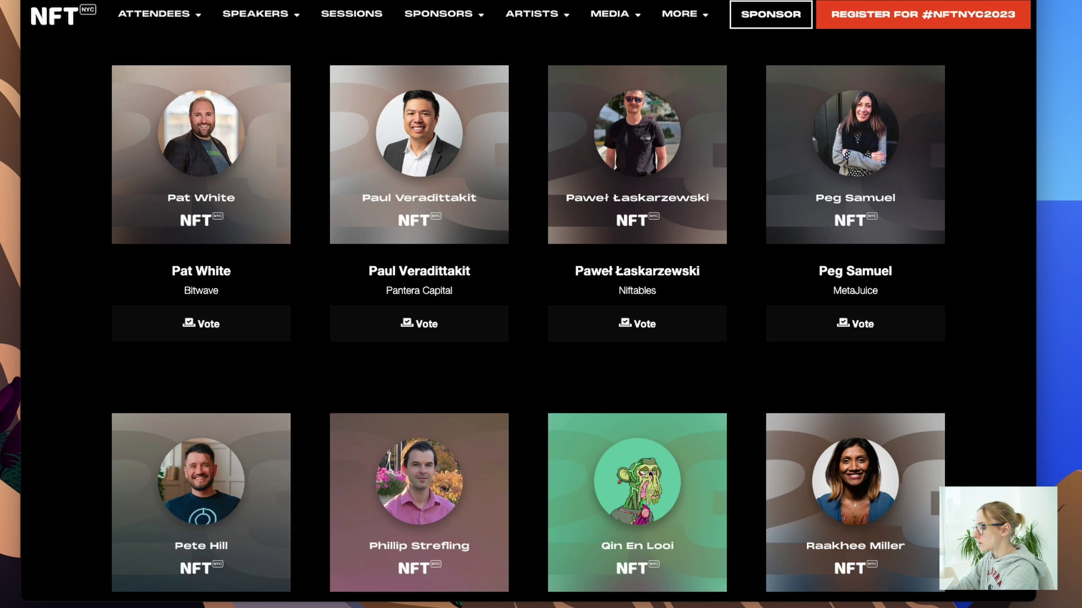
# - Load webscraper.io in a new tab, dismiss the extension popup, and return to the NFT.NYC tab
pyautogui.hotkey('ctrl', 't')
pyautogui.write('web')
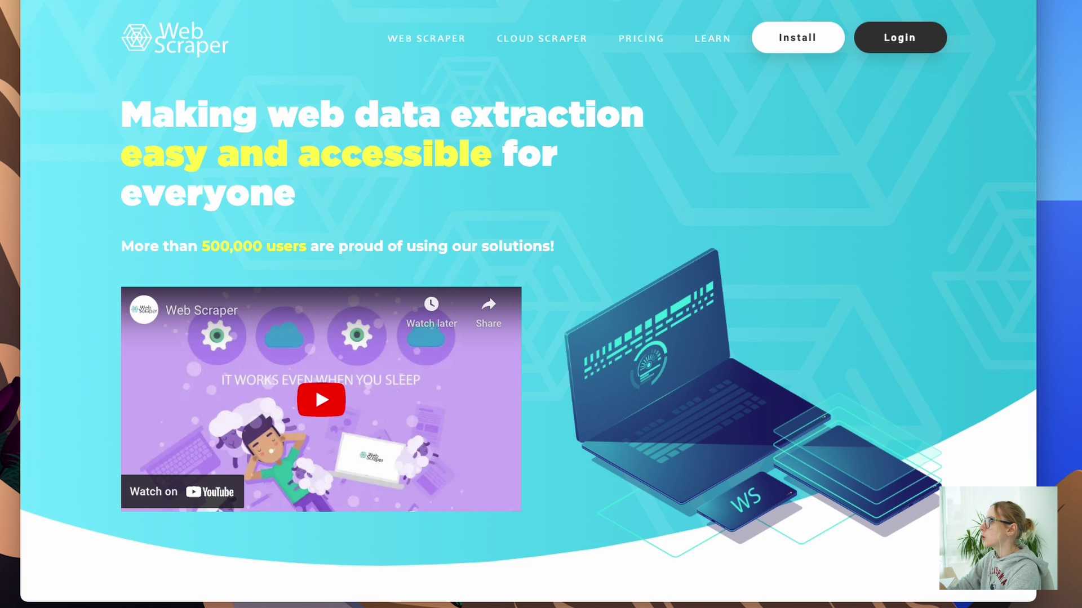
pyautogui.press('Escape')
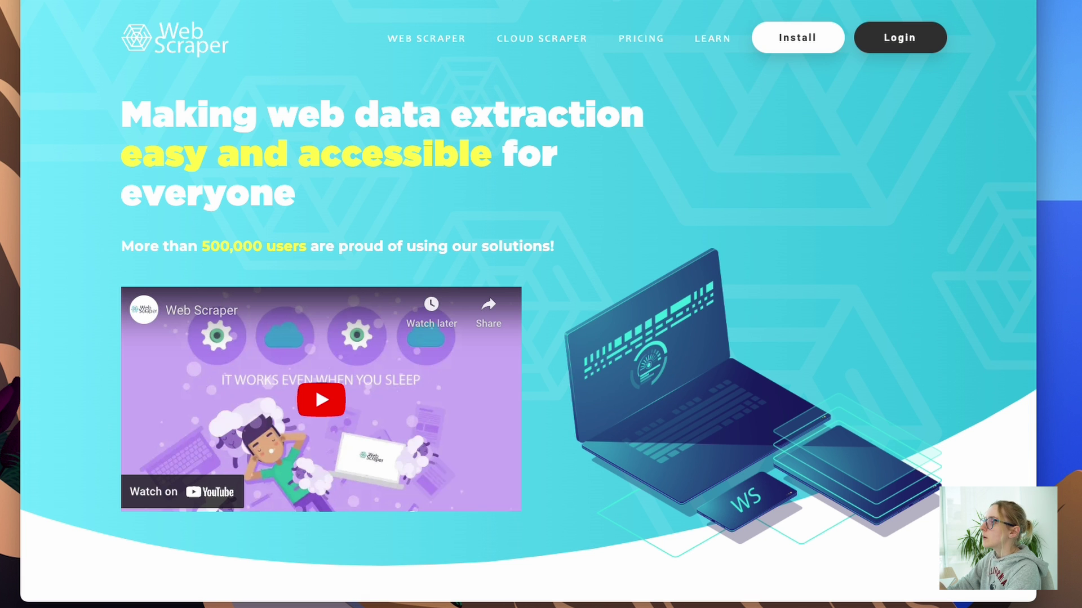
pyautogui.hotkey('ctrl', 'shift', 'Tab')
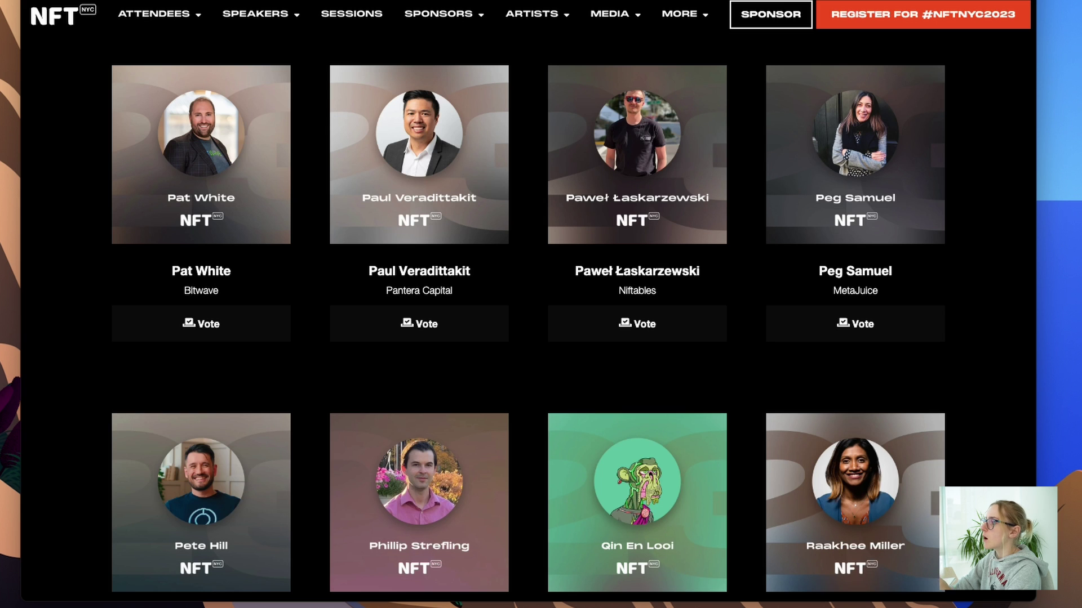
pyautogui.scroll(12, 454, 400)
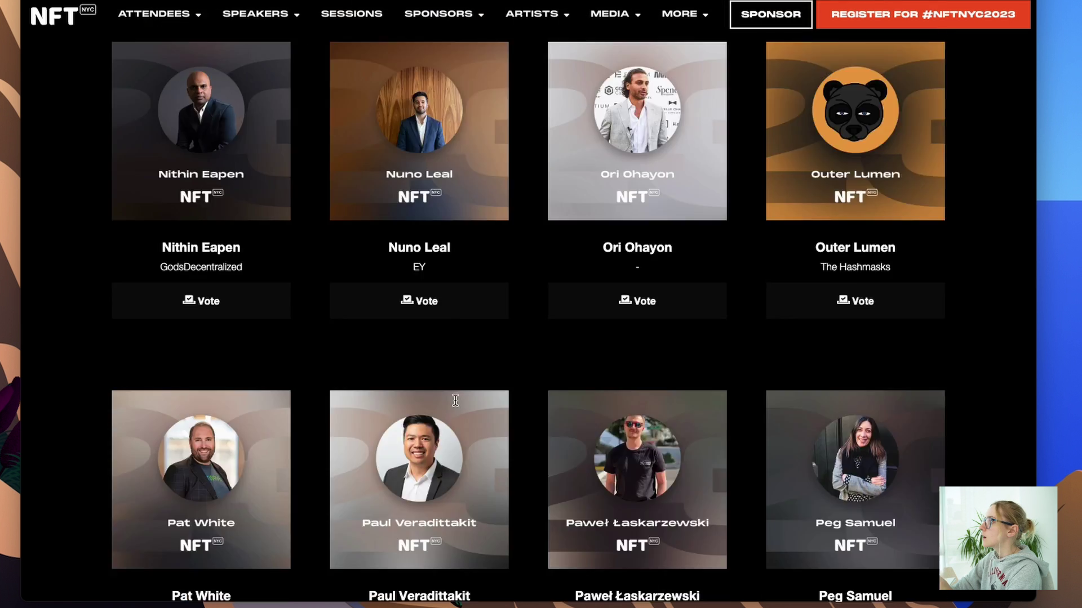
pyautogui.scroll(3, 455, 400)
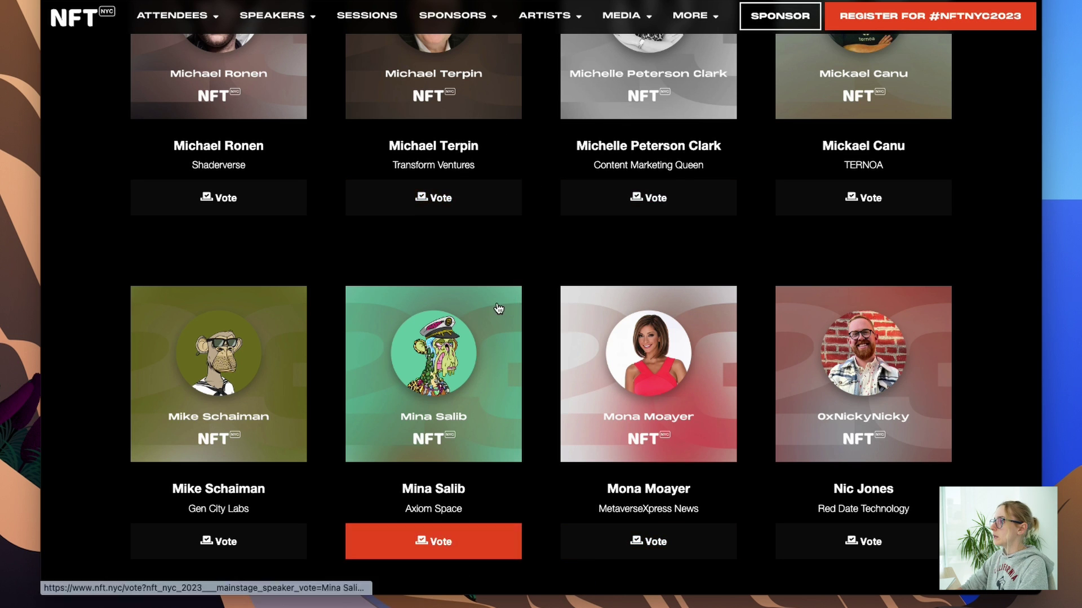
pyautogui.scroll(1, 640, 269)
pyautogui.scroll(20, 640, 269)
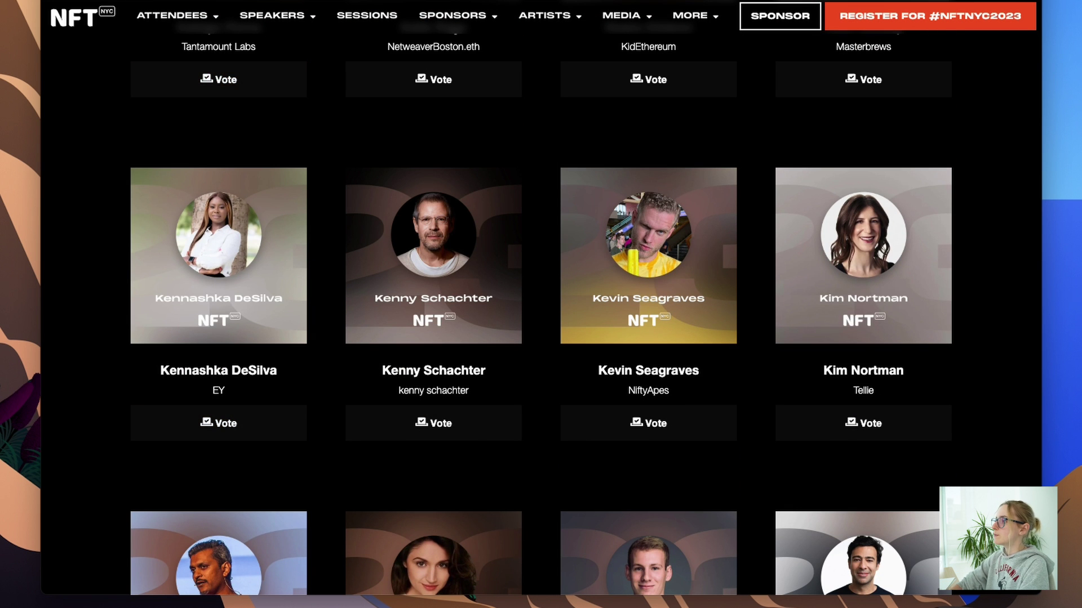
pyautogui.write('futu')
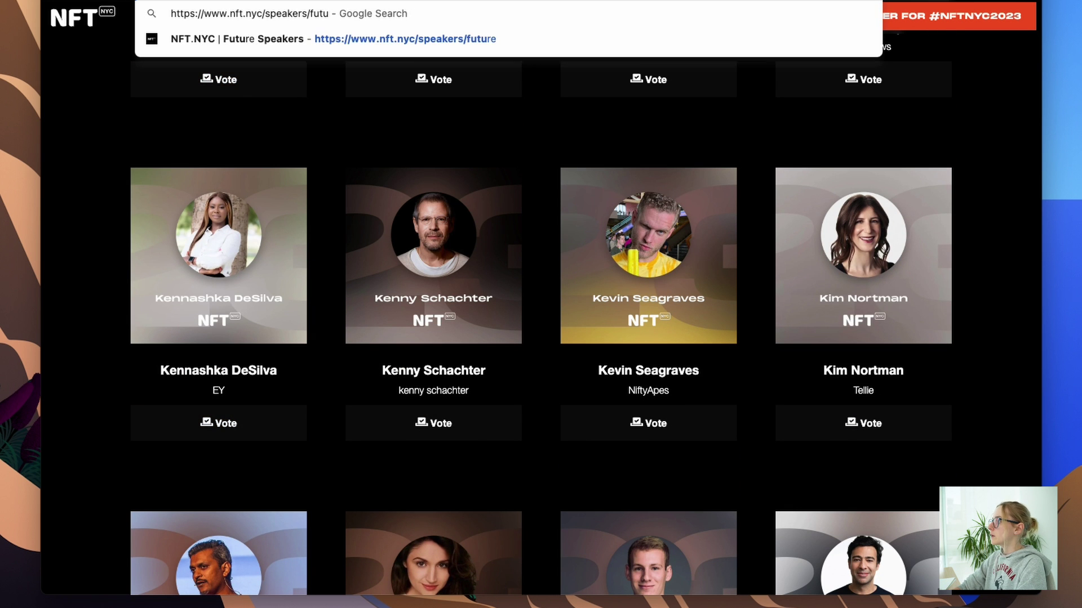
pyautogui.press('BackSpace')
pyautogui.press('BackSpace')
pyautogui.press('Return')
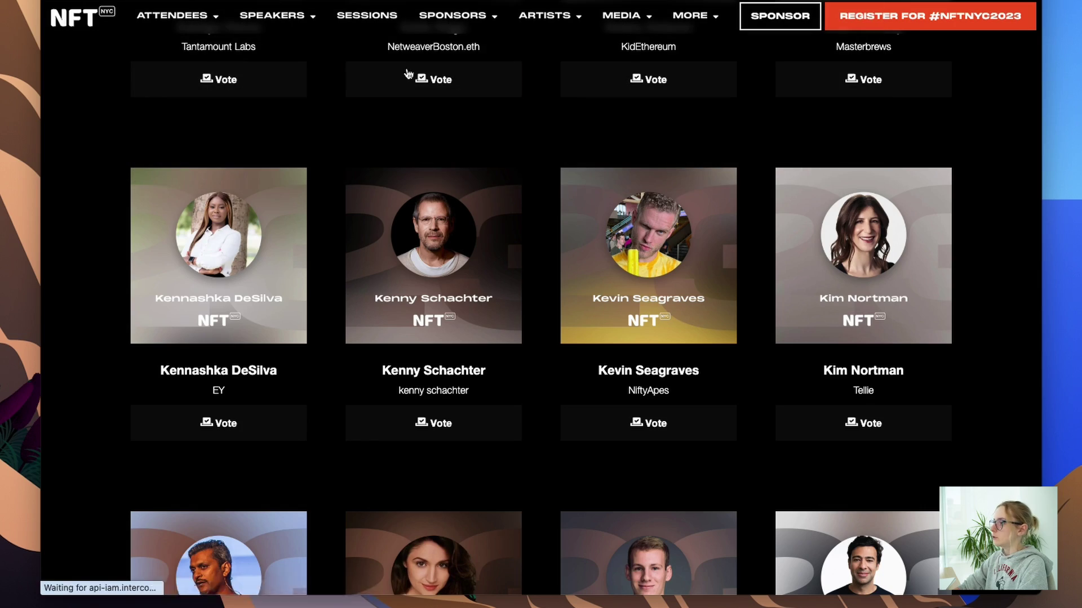
# - Scroll down to the Featured speaker cards and bring up the context menu on one card
pyautogui.scroll(20, 490, 265)
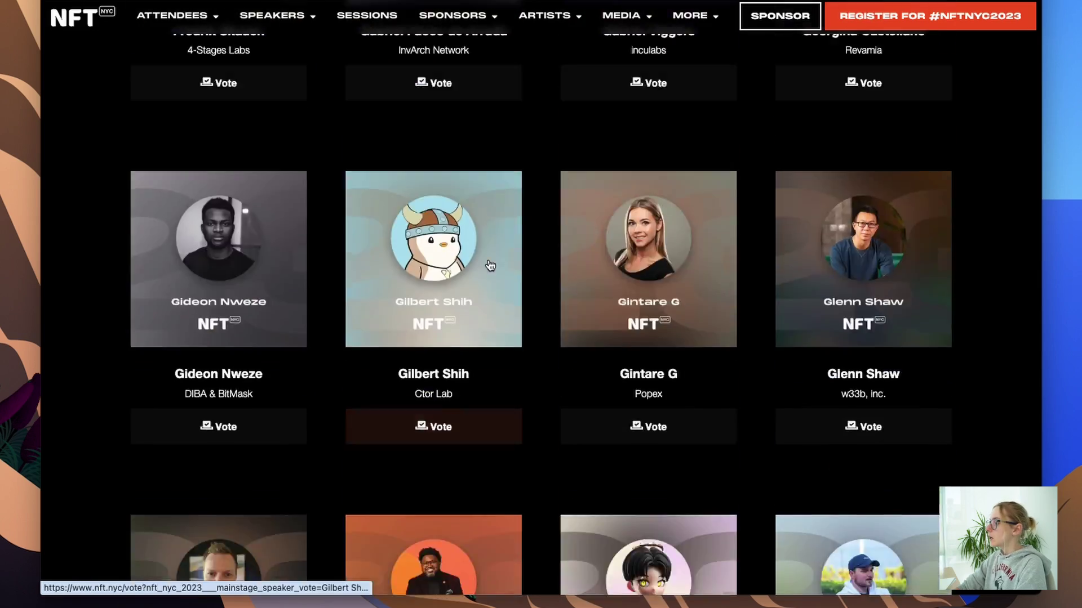
pyautogui.scroll(15, 490, 265)
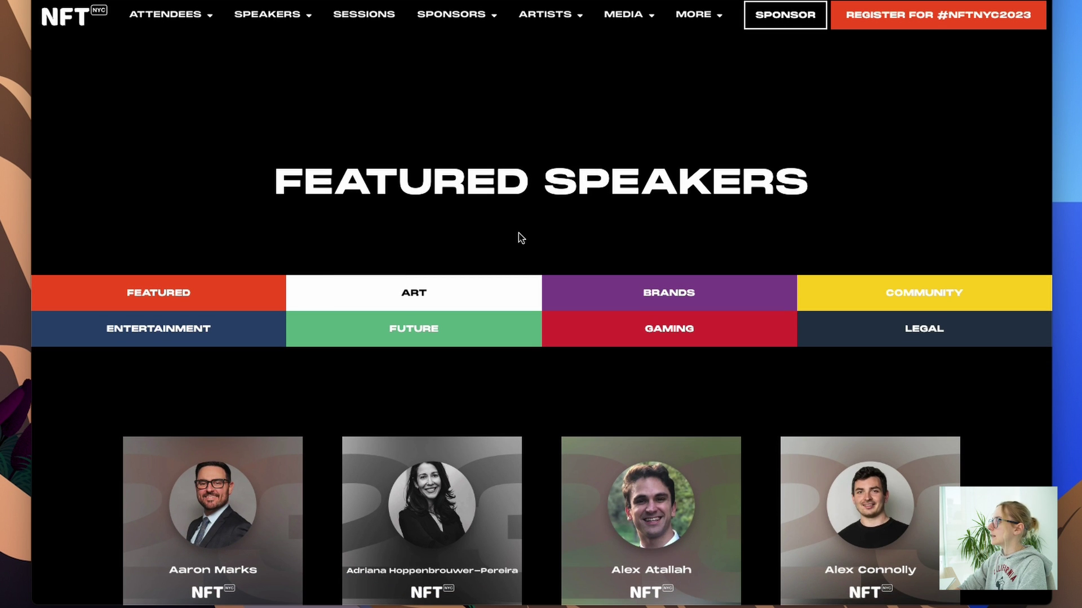
pyautogui.scroll(-2, 519, 232)
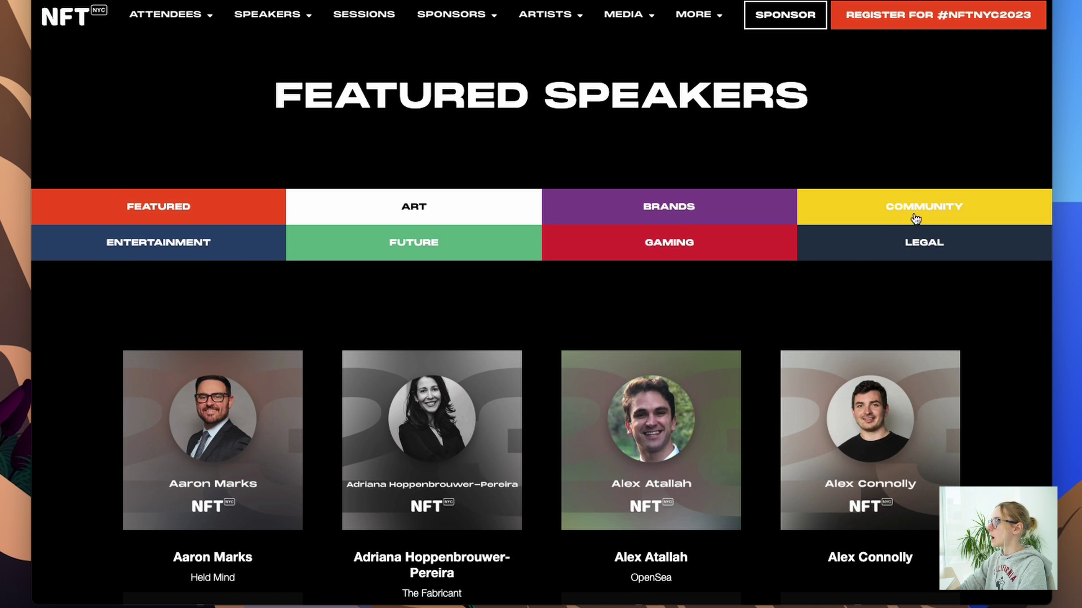
pyautogui.scroll(2, 357, 213)
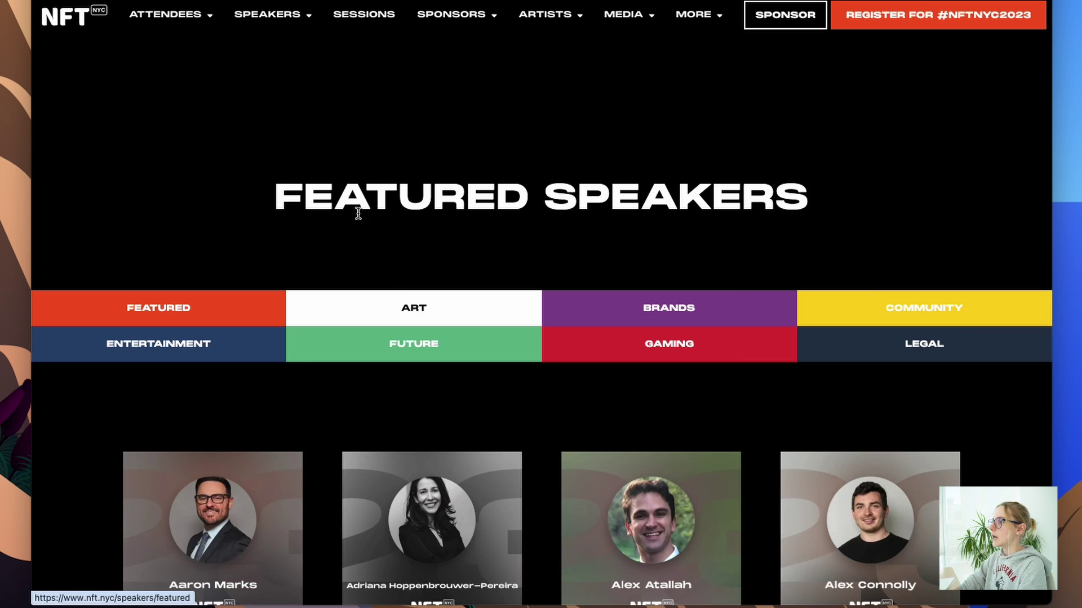
pyautogui.click(411, 316)
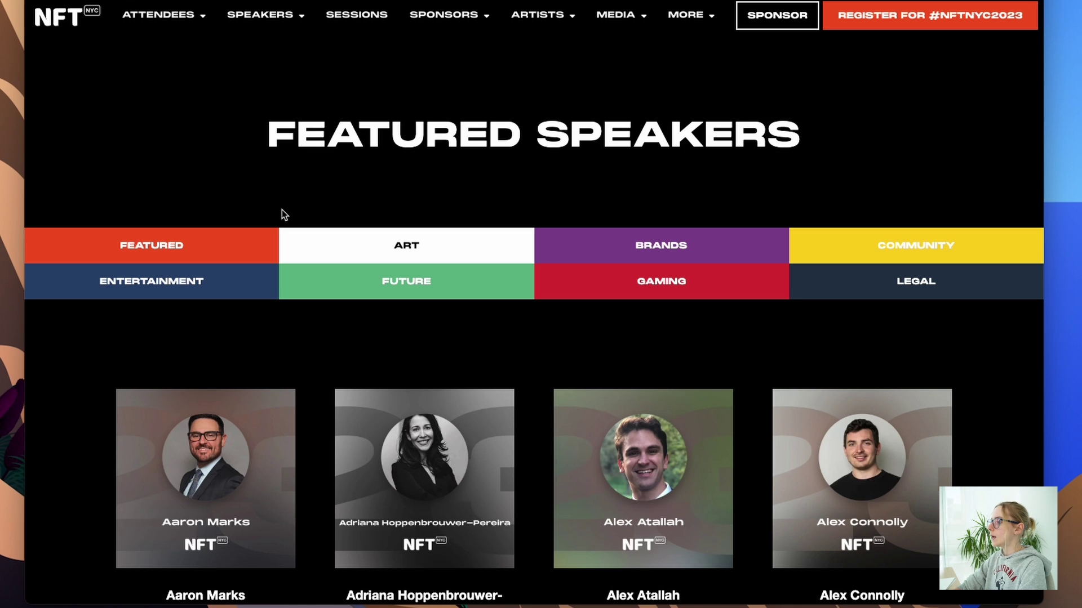
pyautogui.scroll(-3, 259, 437)
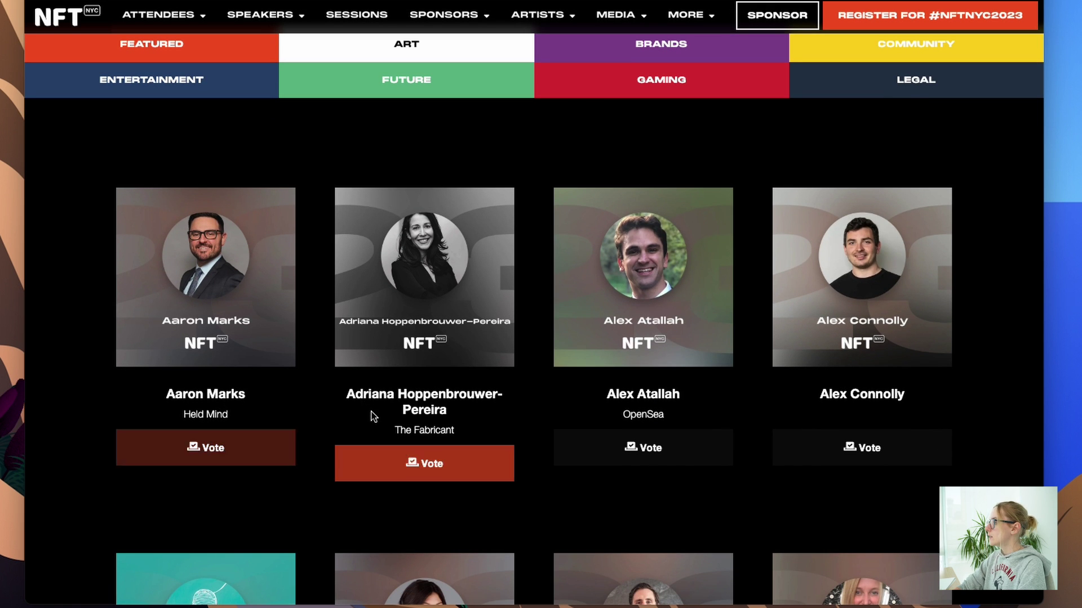
pyautogui.rightClick(537, 336)
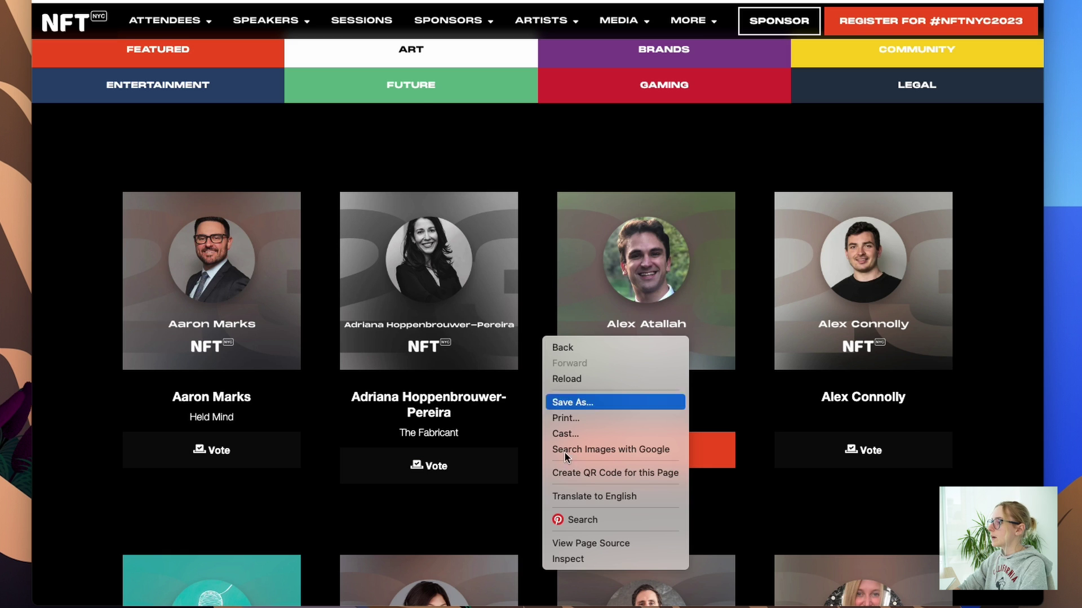
# - Inspect a speaker card and switch DevTools to the Web Scraper panel's sitemap list
pyautogui.click(568, 559)
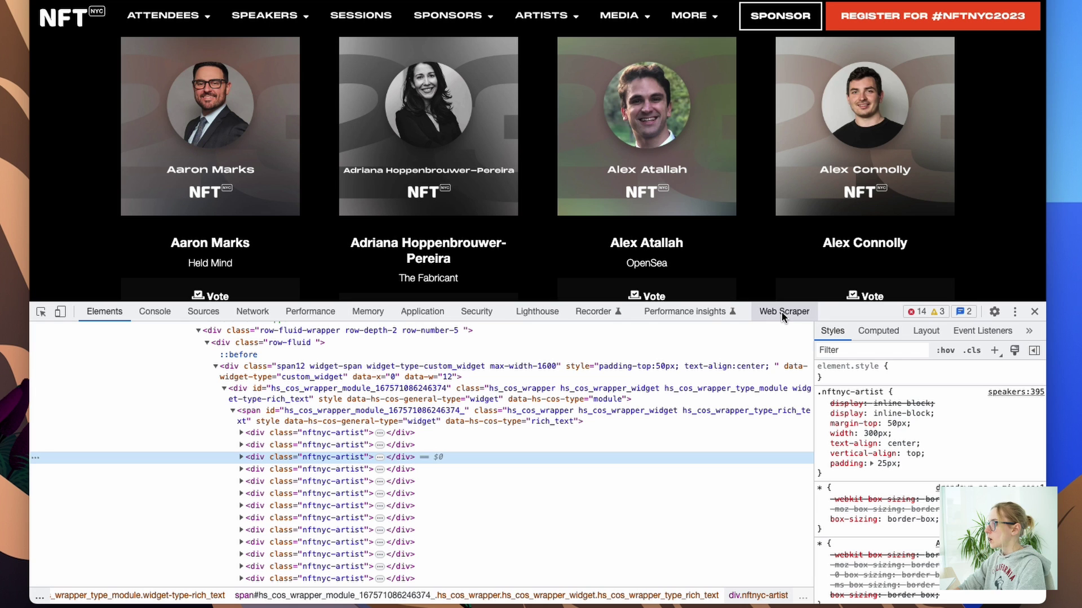
pyautogui.click(783, 312)
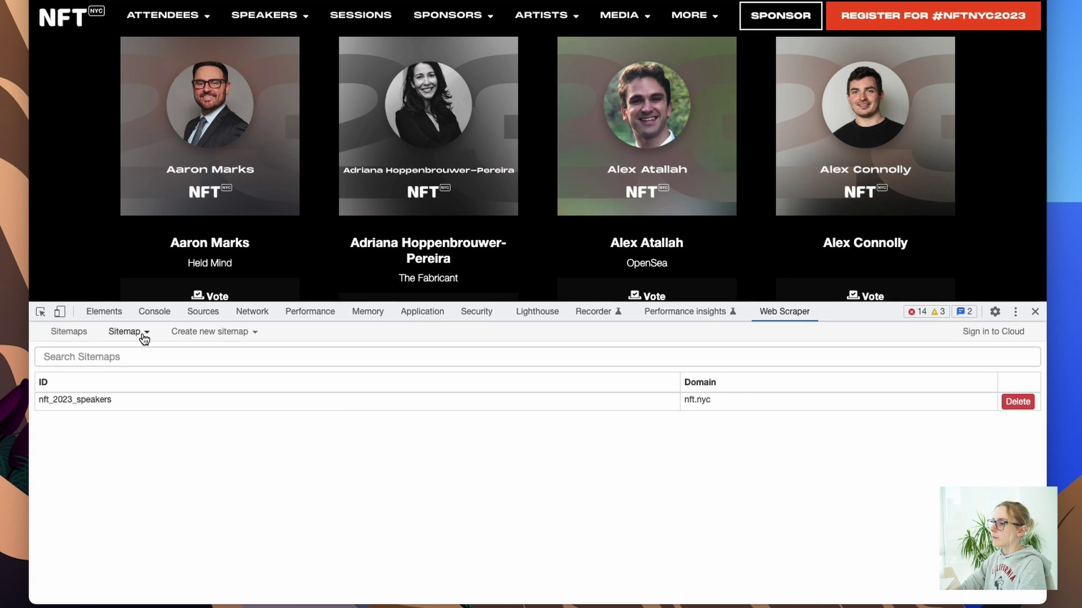
pyautogui.click(196, 332)
pyautogui.click(200, 353)
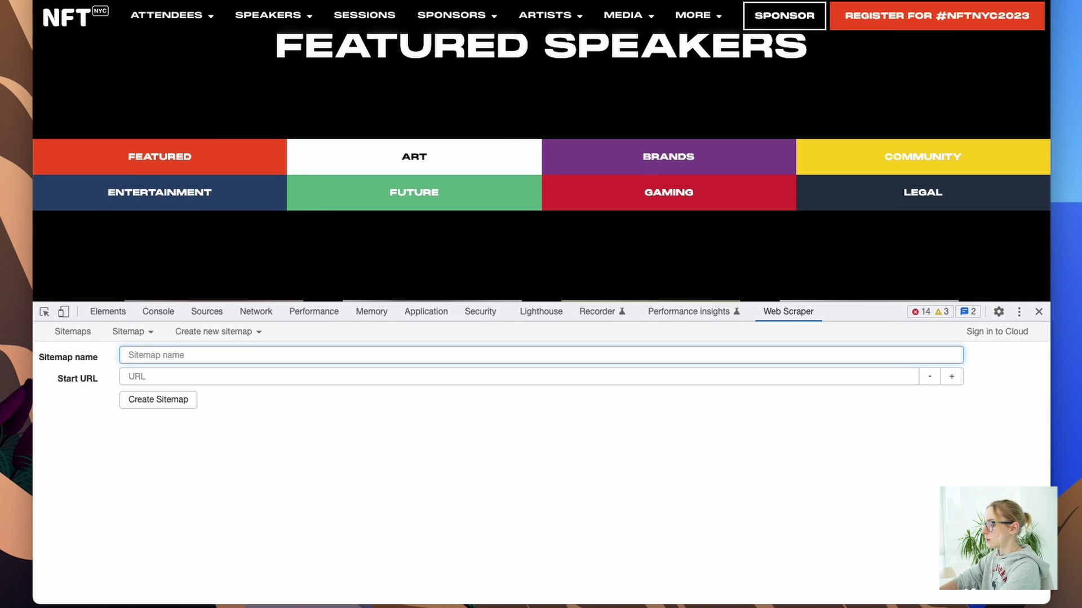
pyautogui.click(292, 375)
pyautogui.write('https://www.nft.nyc/speakers')
pyautogui.click(265, 351)
pyautogui.write('n')
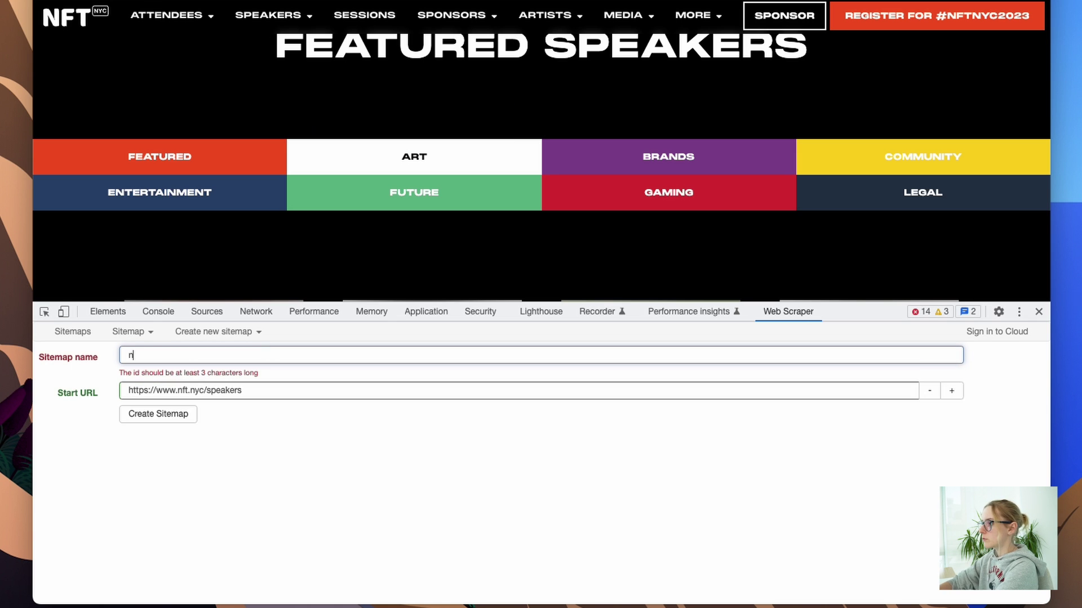
pyautogui.write('ft_n')
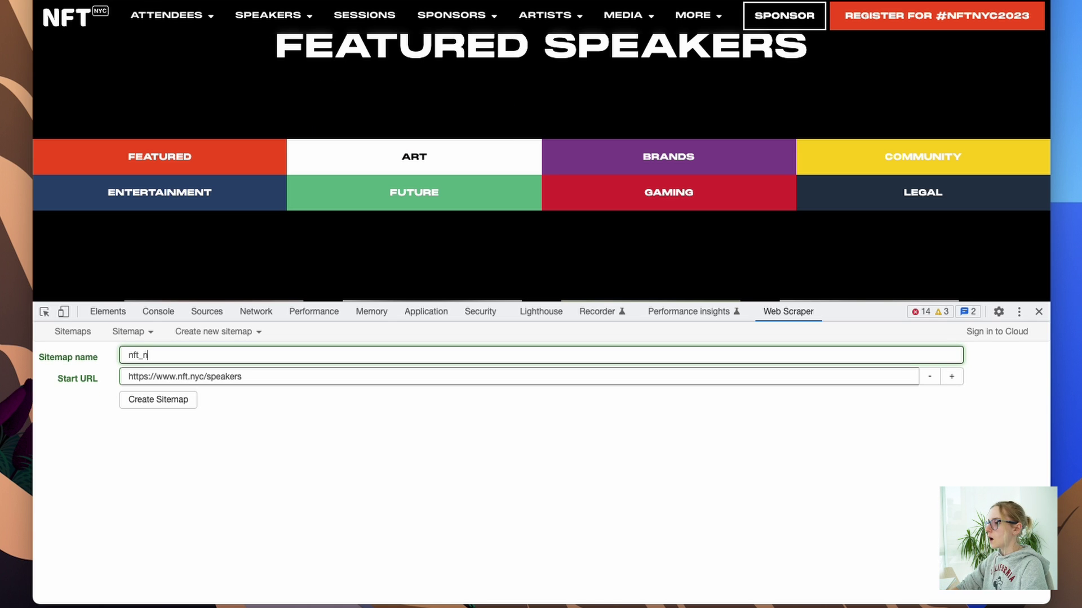
pyautogui.write('yc2023')
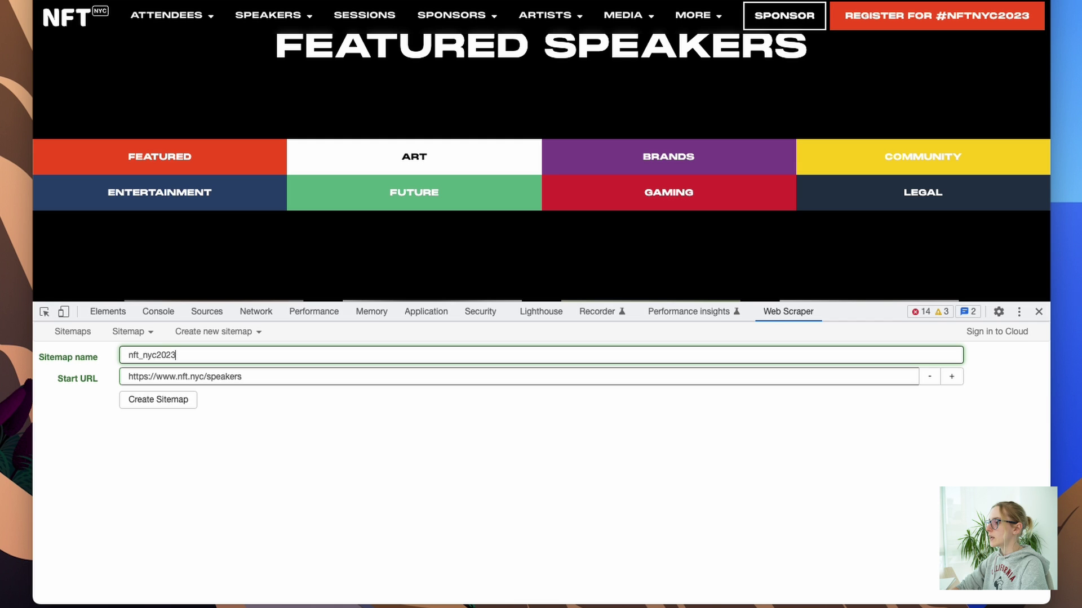
pyautogui.click(163, 401)
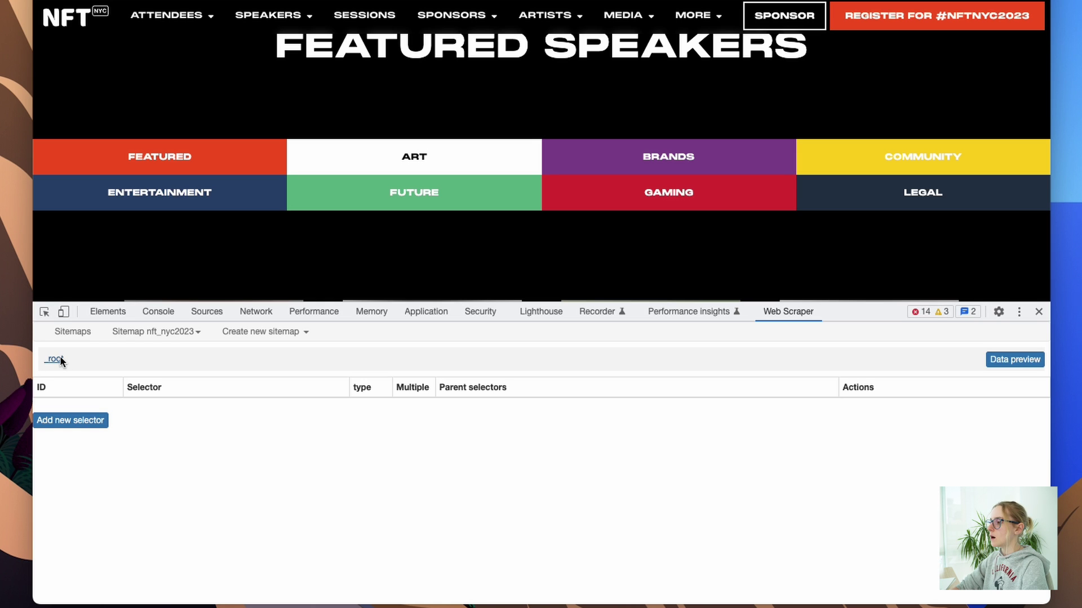
# - Add a Link selector with id categories and pick the FEATURED and ART category tiles
pyautogui.click(73, 421)
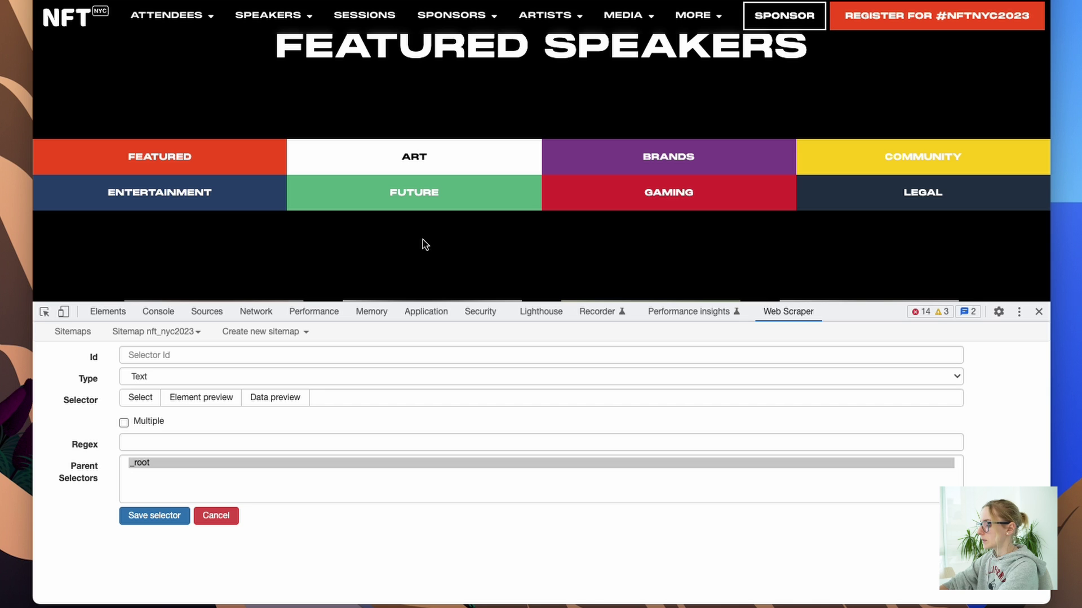
pyautogui.click(180, 361)
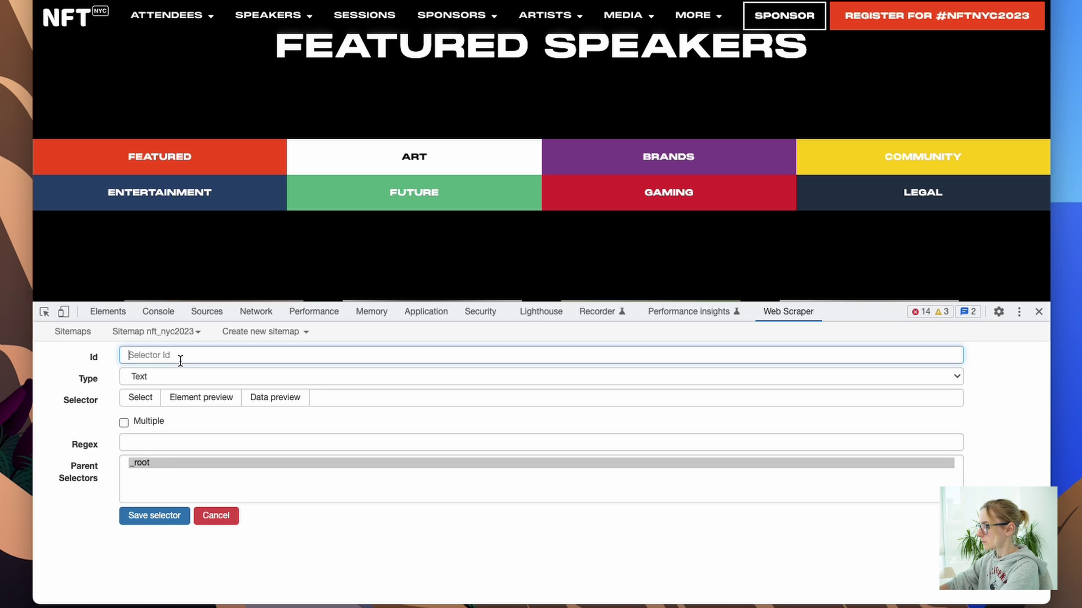
pyautogui.write('cate')
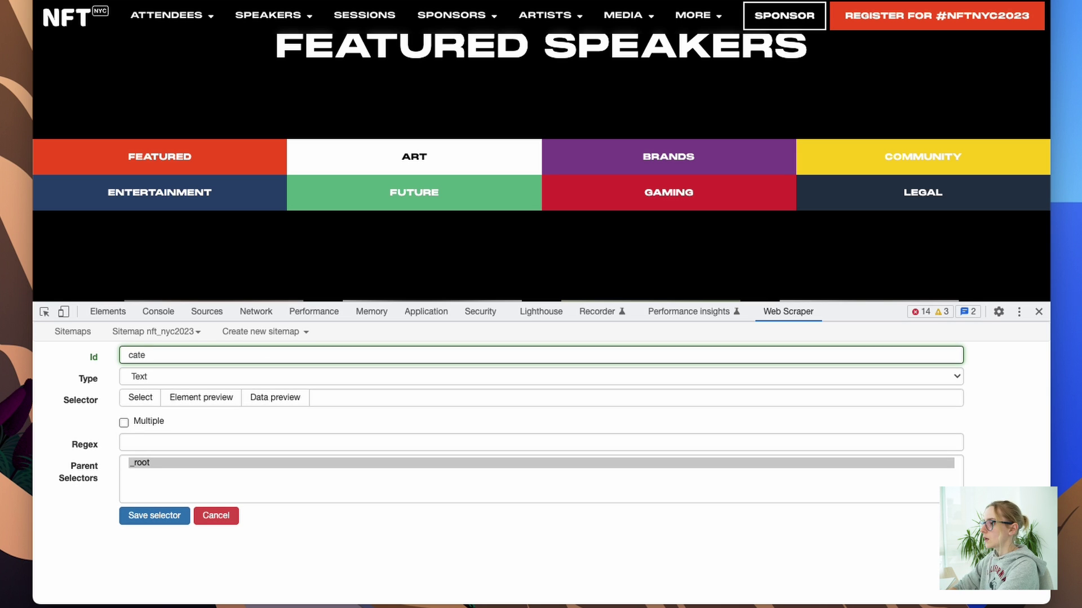
pyautogui.write('go')
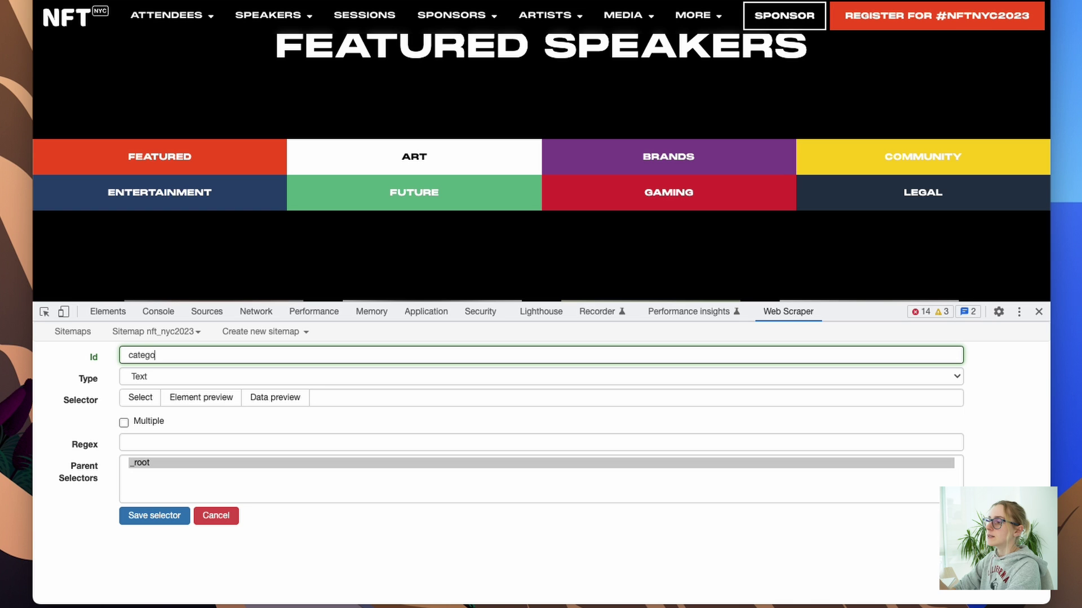
pyautogui.write('ries')
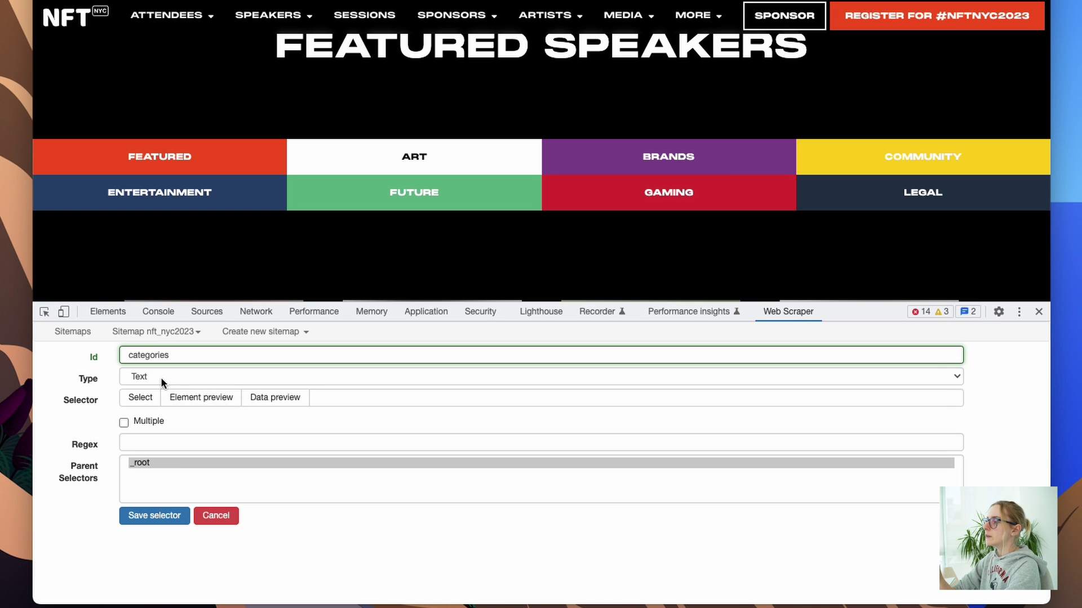
pyautogui.click(161, 377)
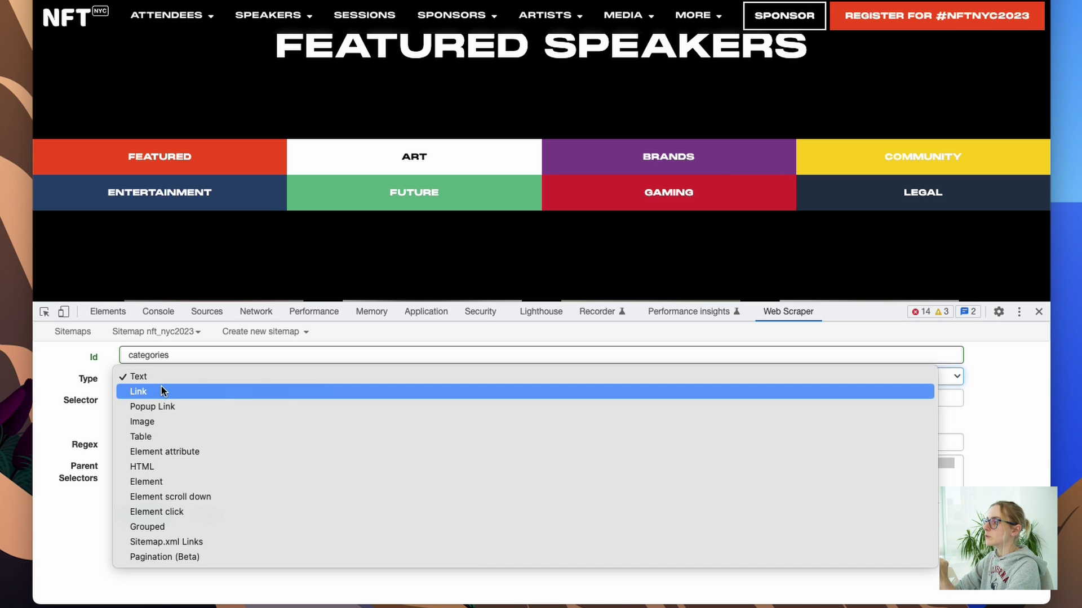
pyautogui.click(161, 390)
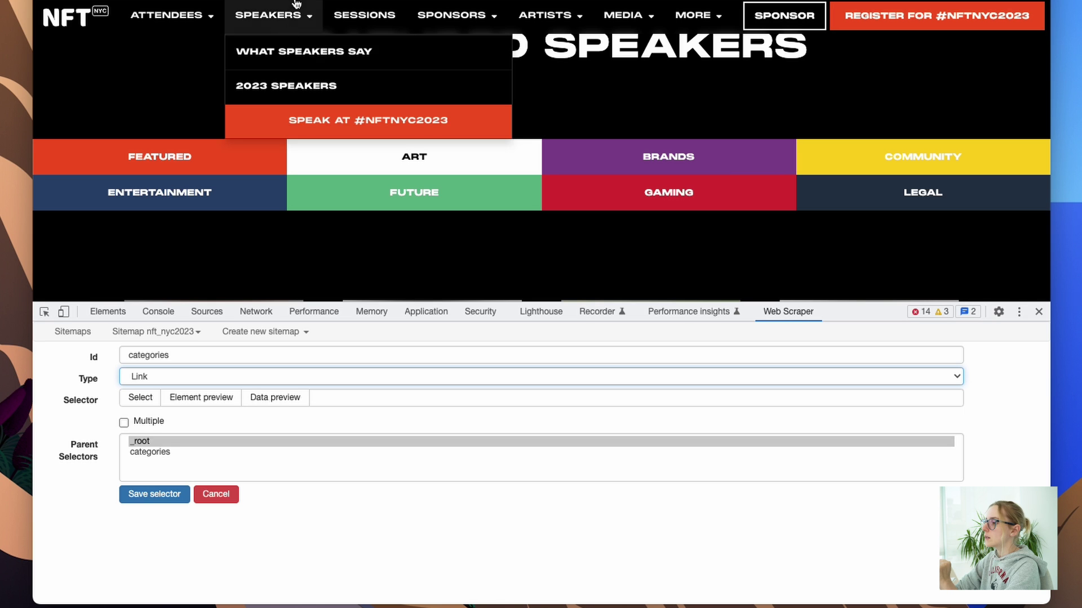
pyautogui.click(140, 397)
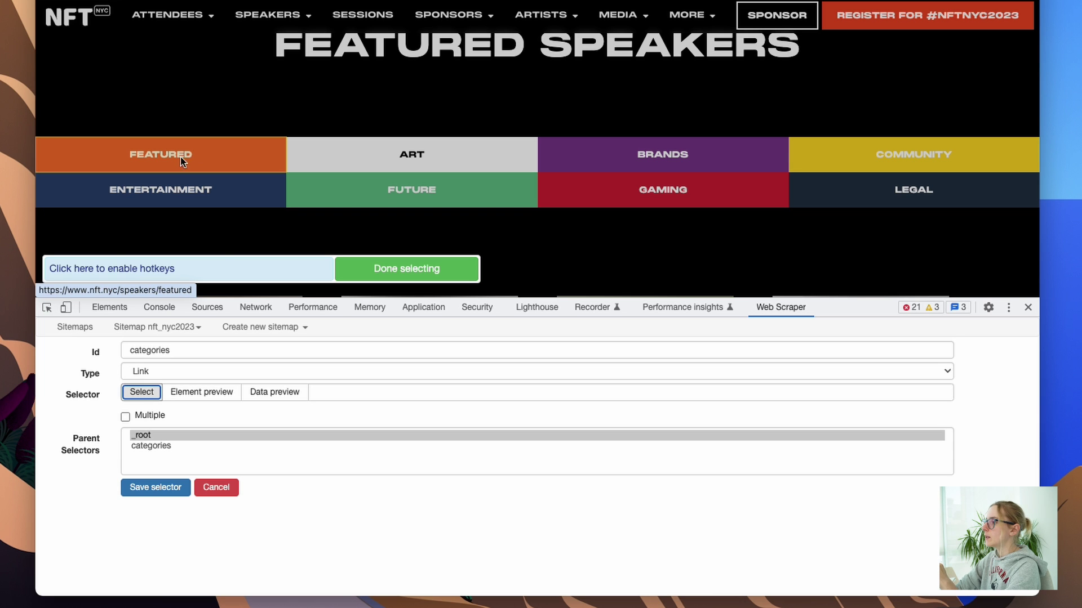
pyautogui.click(195, 156)
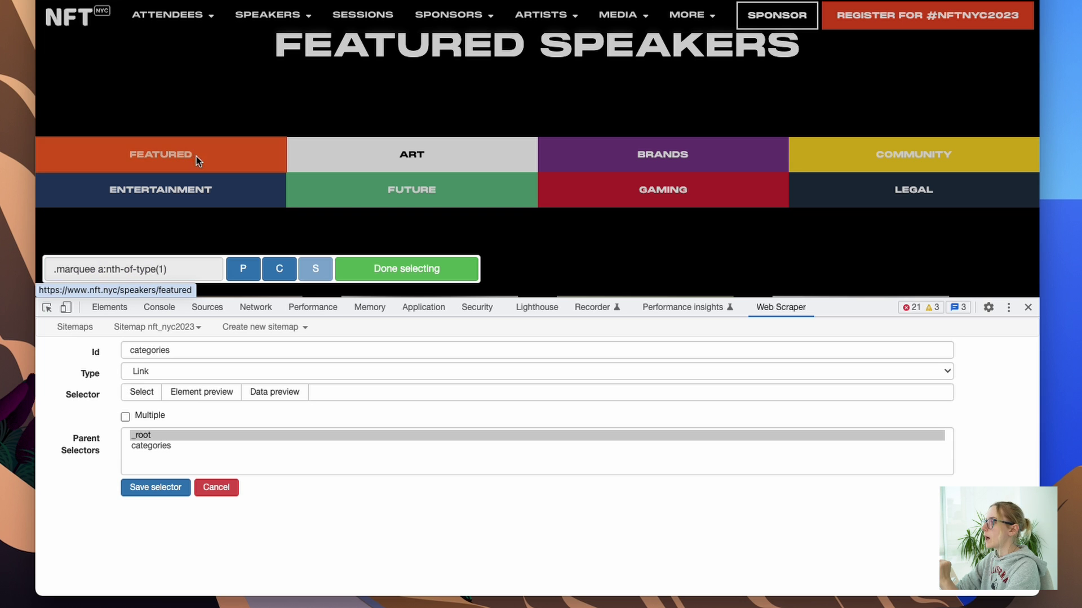
pyautogui.click(371, 163)
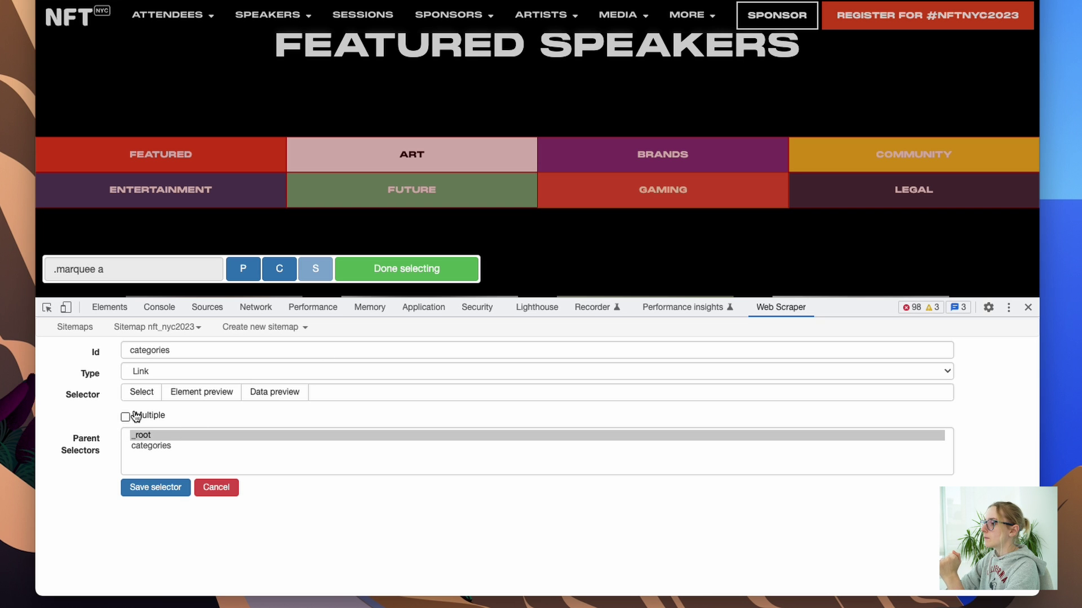
# - Apply .marquee a, enable Multiple, confirm the preview lists all categories, and save the selector
pyautogui.click(406, 269)
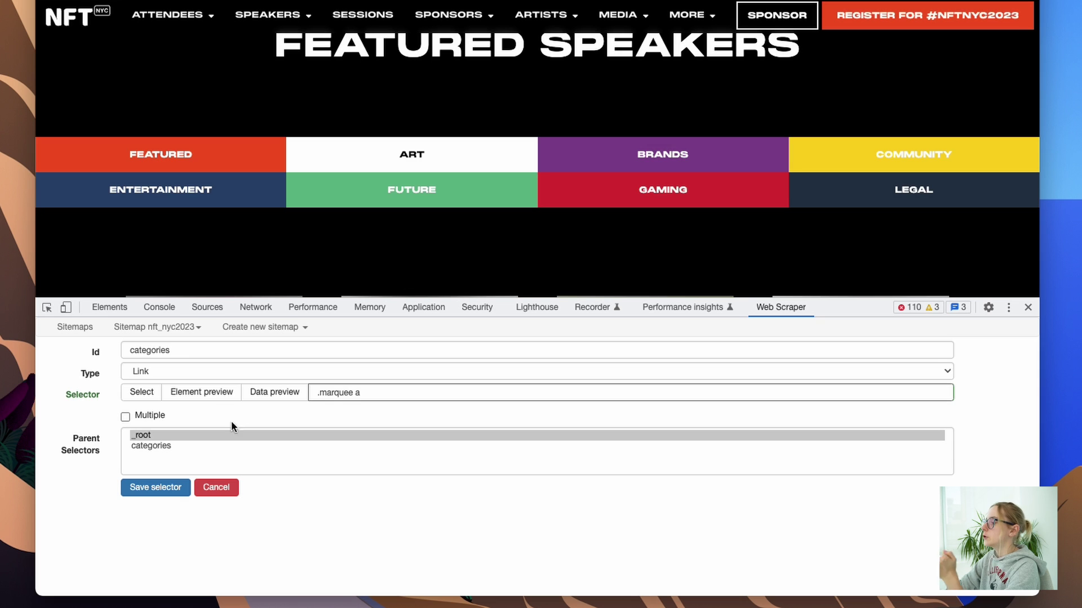
pyautogui.click(269, 394)
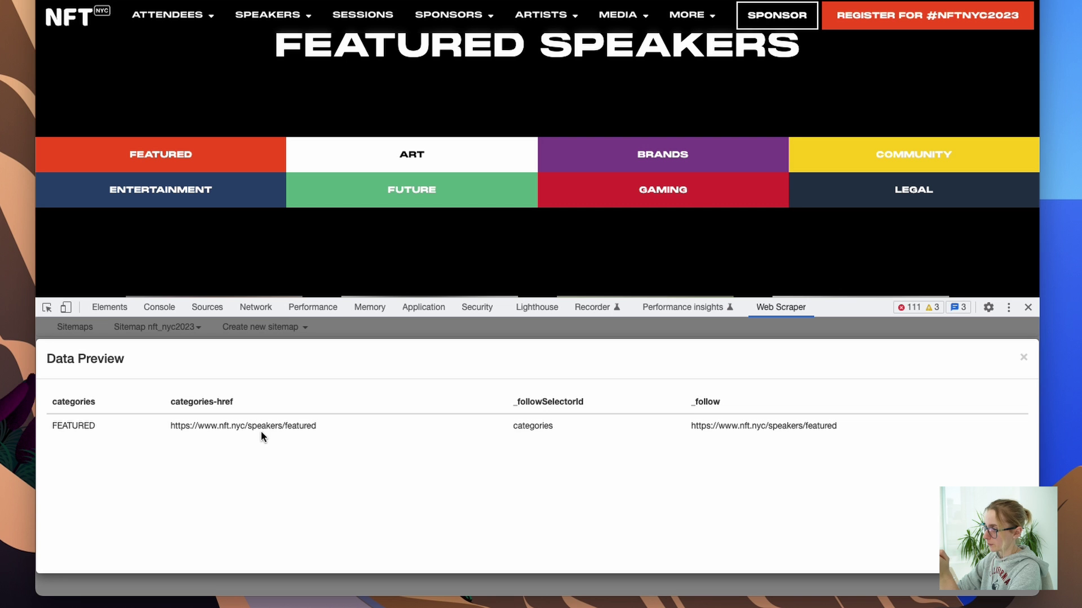
pyautogui.click(224, 328)
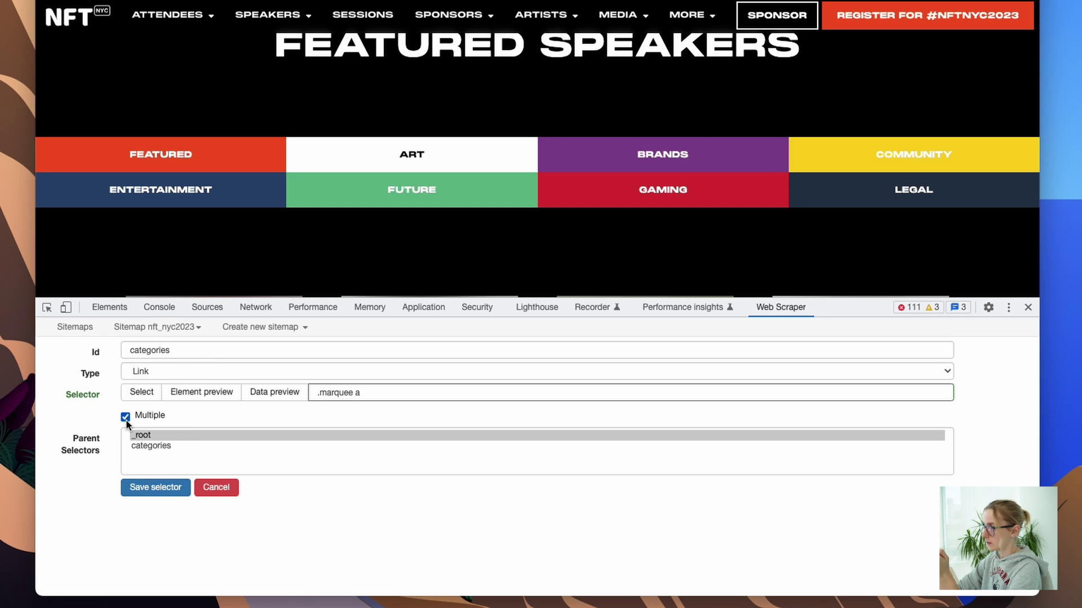
pyautogui.click(280, 393)
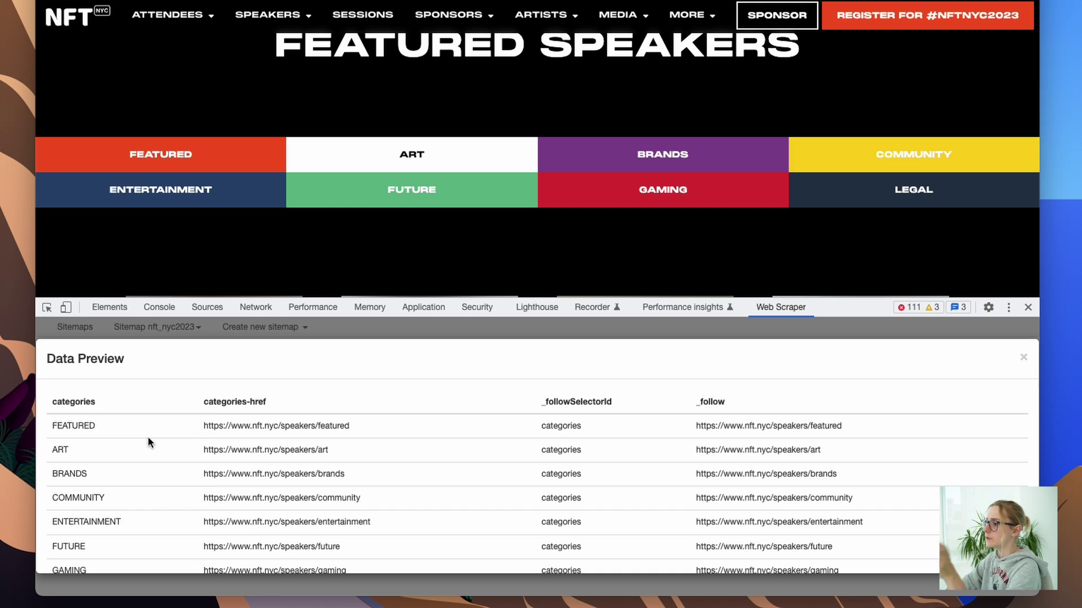
pyautogui.scroll(-2, 148, 438)
pyautogui.scroll(3, 148, 438)
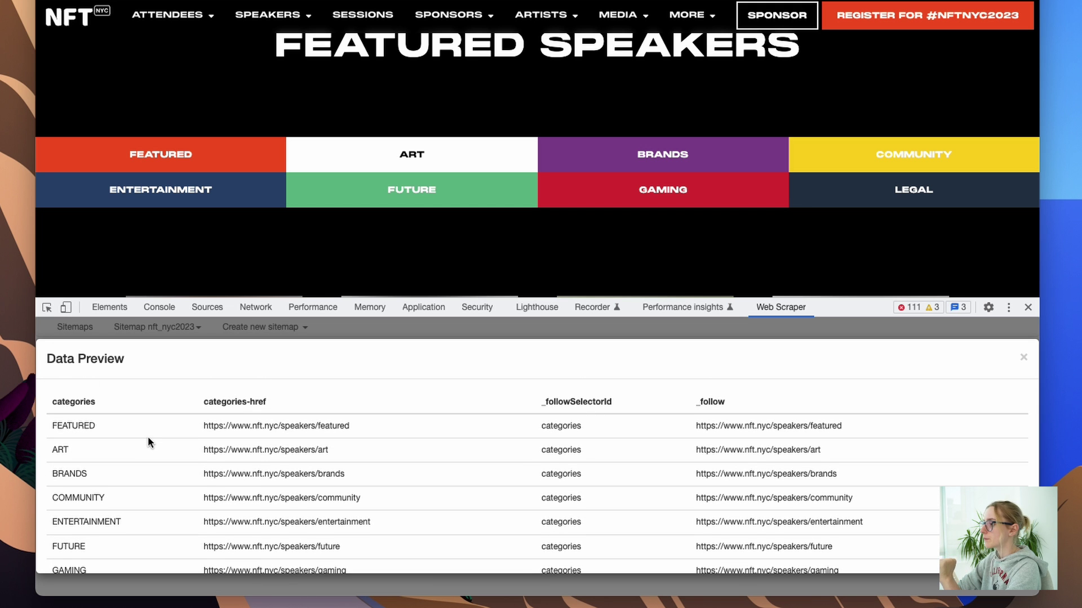
pyautogui.click(167, 333)
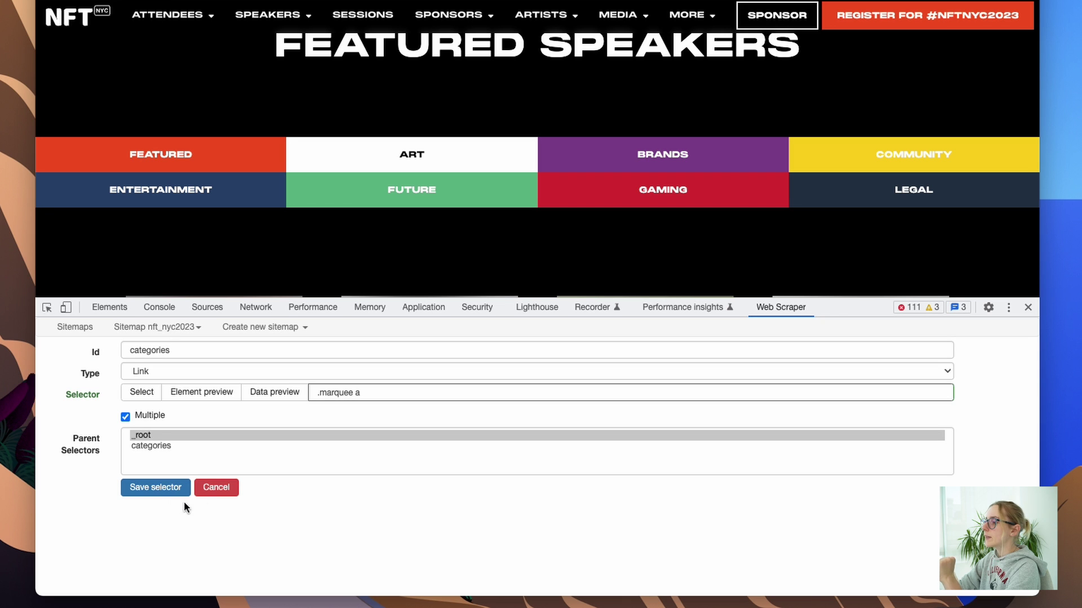
pyautogui.click(160, 486)
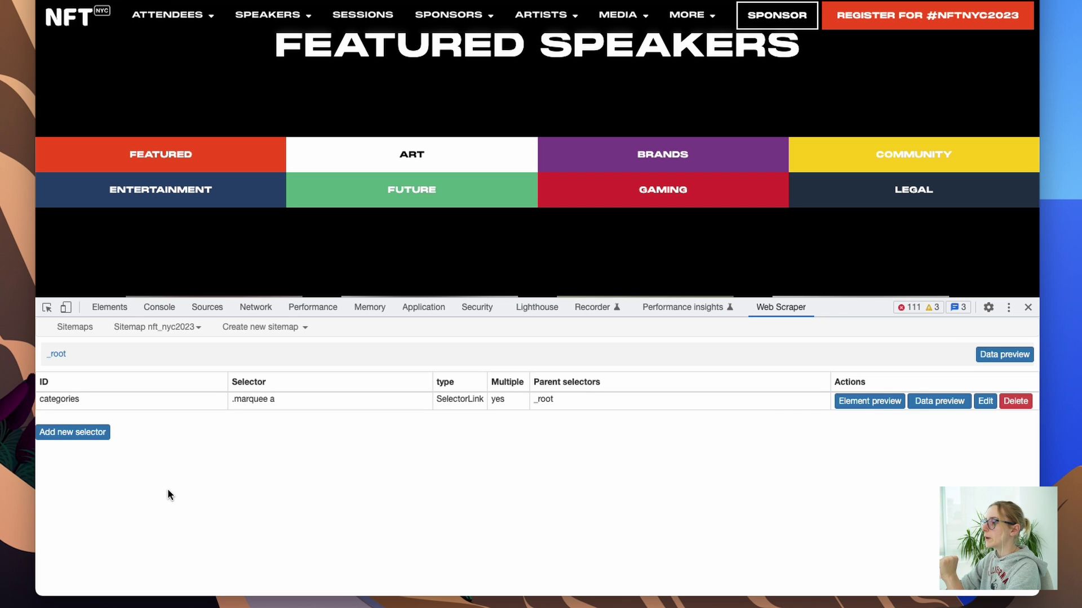
# - Open the categories selector, add a child selector and enter the id data-wrapper
pyautogui.click(56, 400)
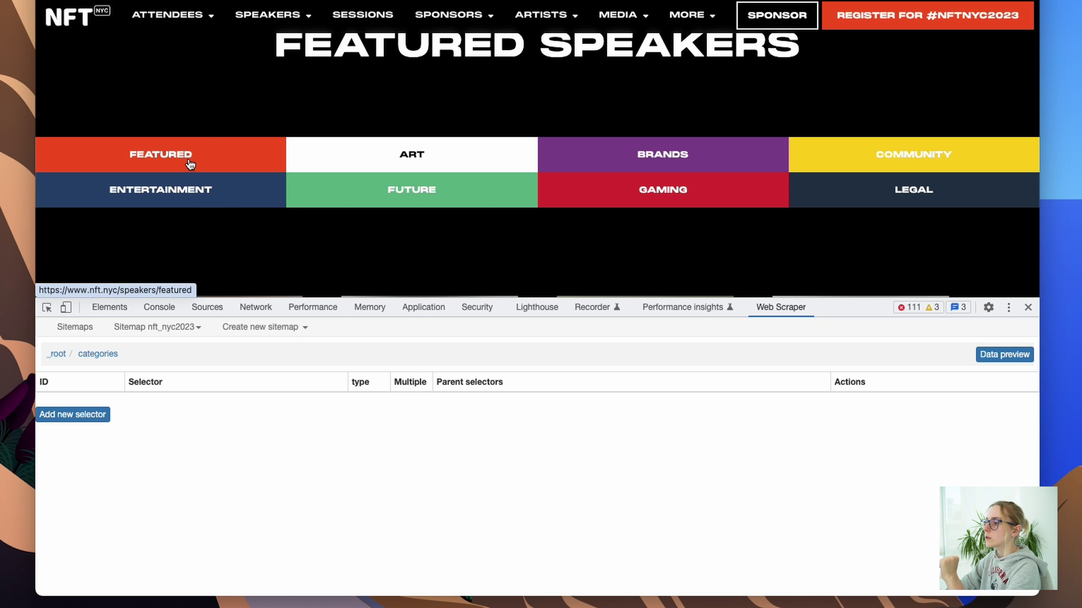
pyautogui.scroll(-3, 189, 162)
pyautogui.scroll(2, 188, 164)
pyautogui.scroll(-4, 188, 164)
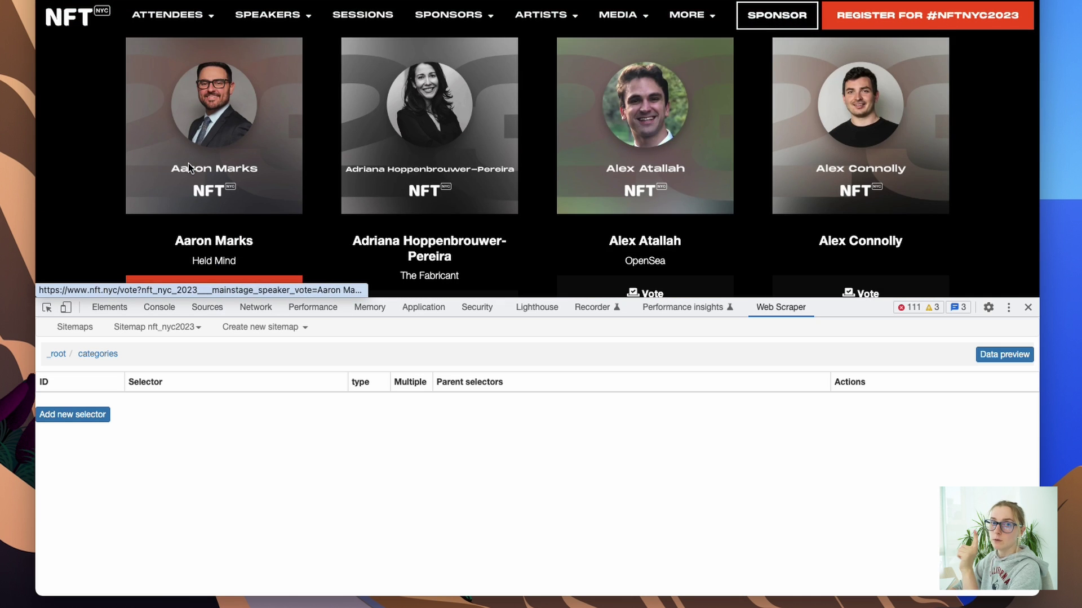
pyautogui.scroll(-1, 188, 164)
pyautogui.click(73, 414)
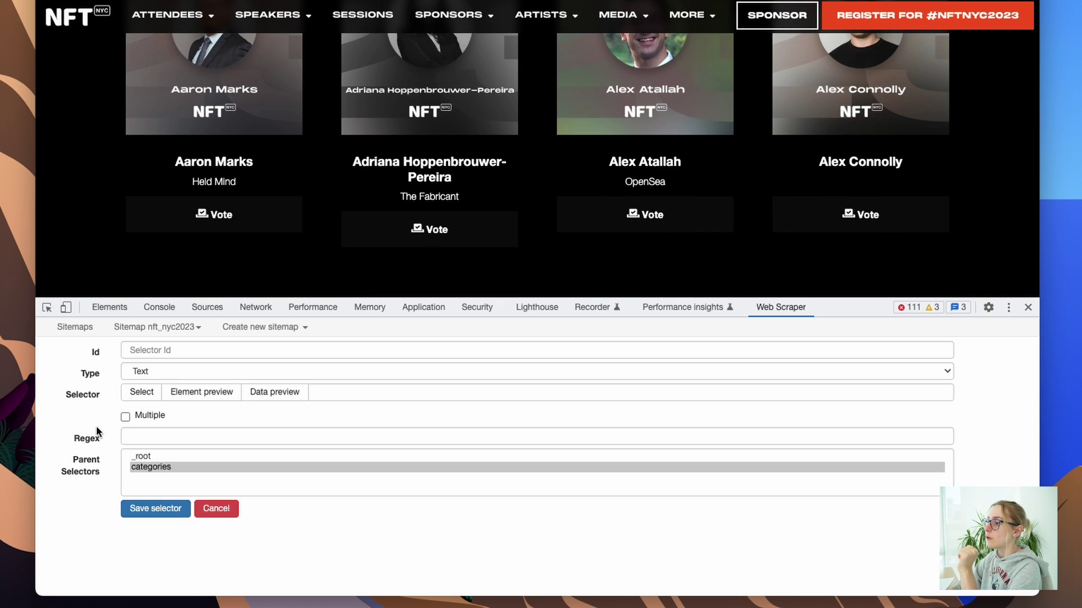
pyautogui.click(154, 350)
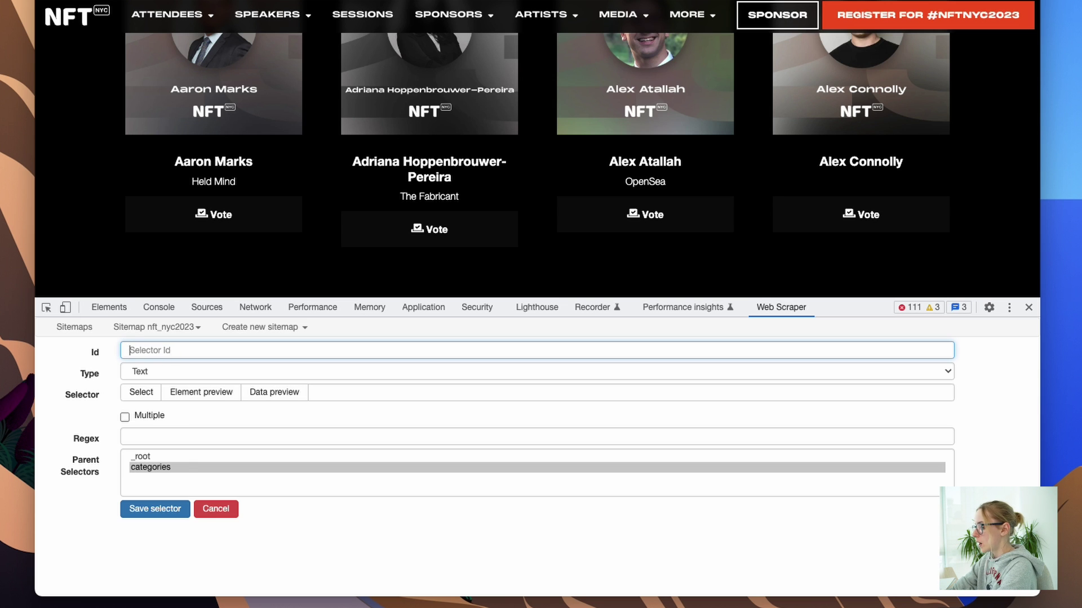
pyautogui.write('data-wrapper')
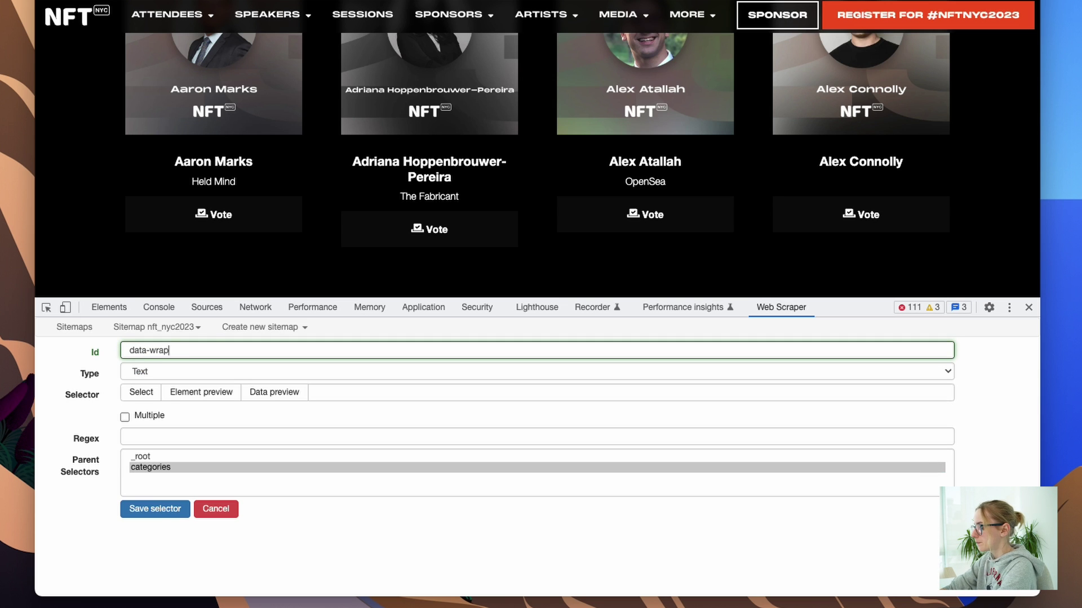
# - Make data-wrapper an Element selector picking two speaker cards, giving div.nftnyc-artist (71 matches)
pyautogui.click(161, 373)
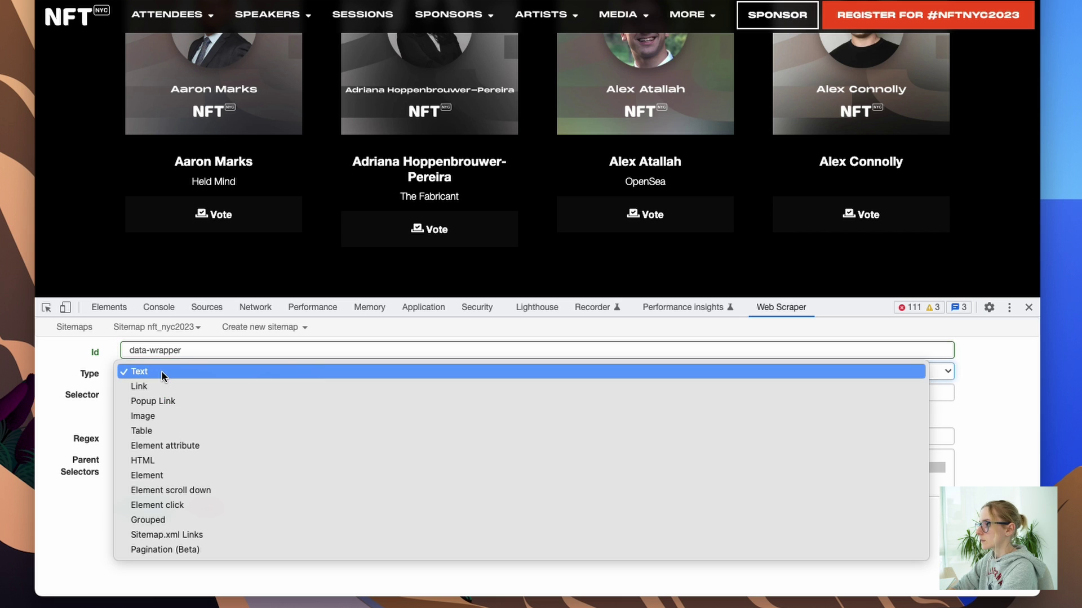
pyautogui.click(164, 476)
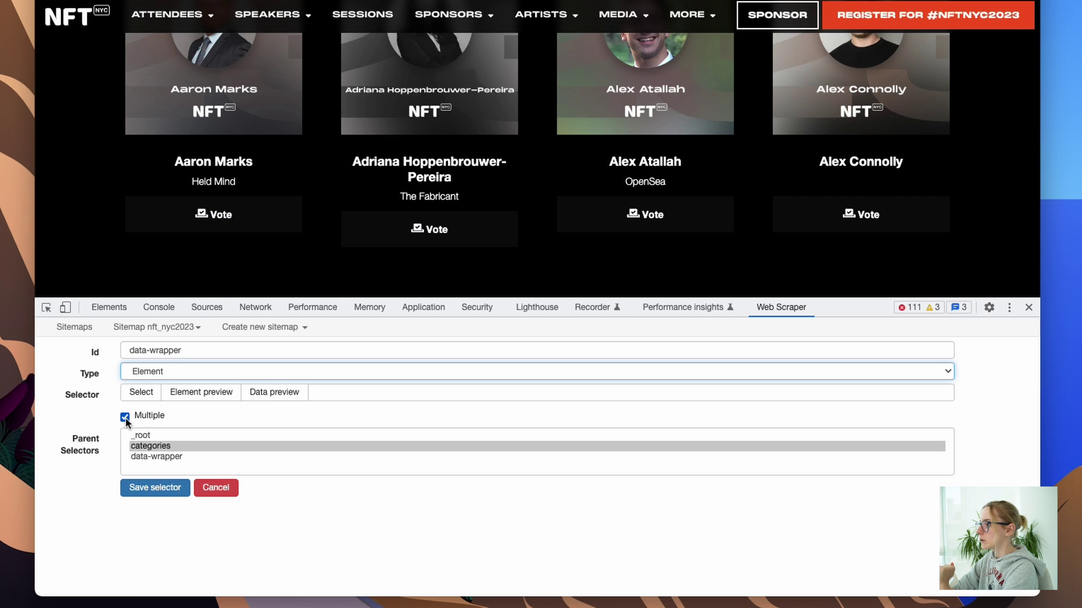
pyautogui.click(140, 397)
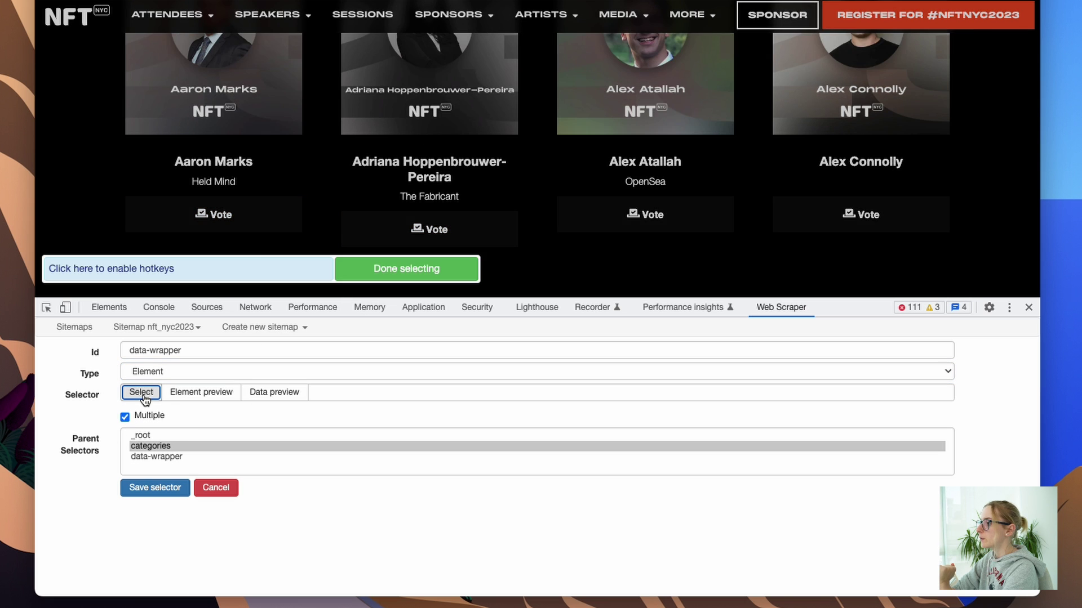
pyautogui.scroll(1, 315, 172)
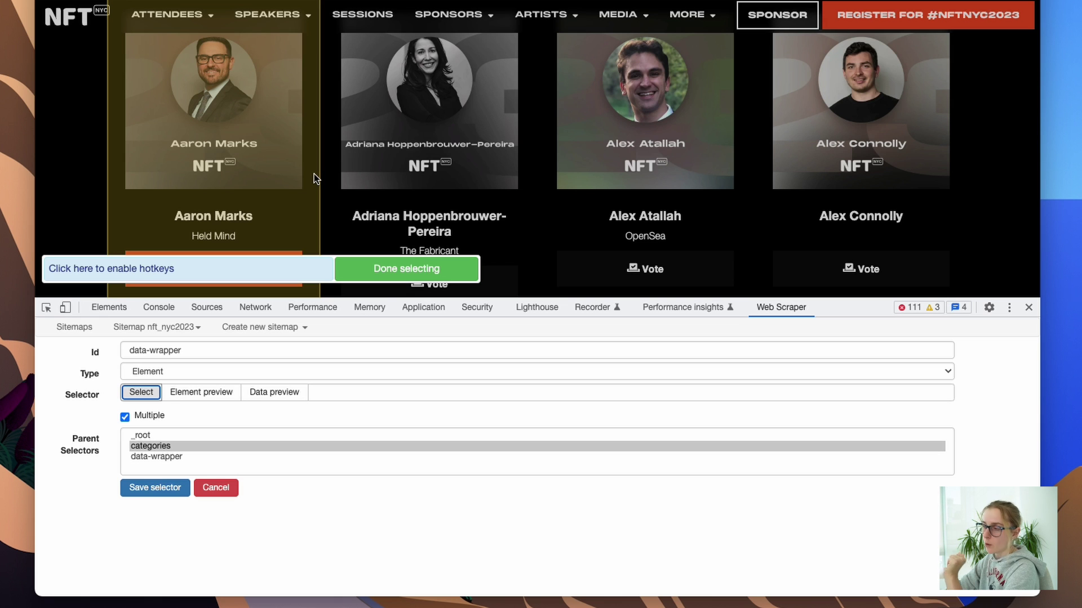
pyautogui.click(314, 173)
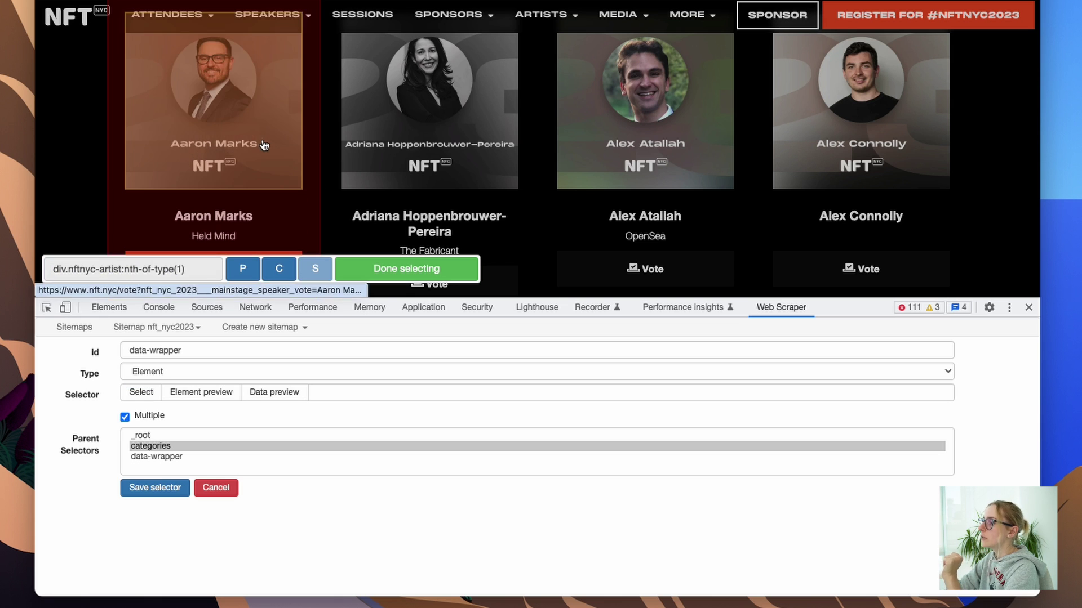
pyautogui.scroll(-1, 263, 144)
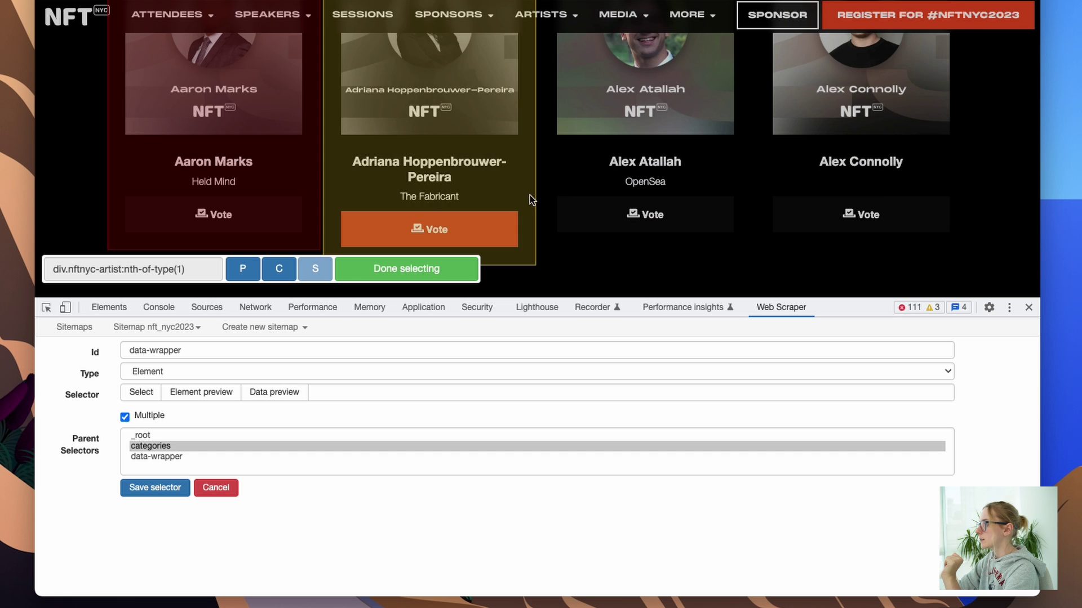
pyautogui.click(428, 258)
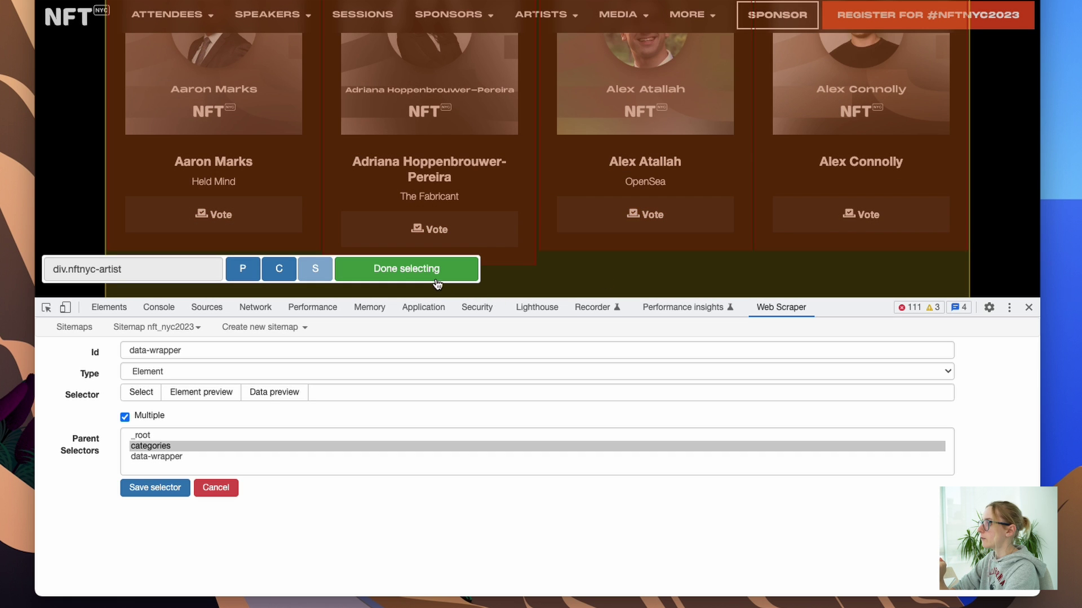
pyautogui.click(431, 277)
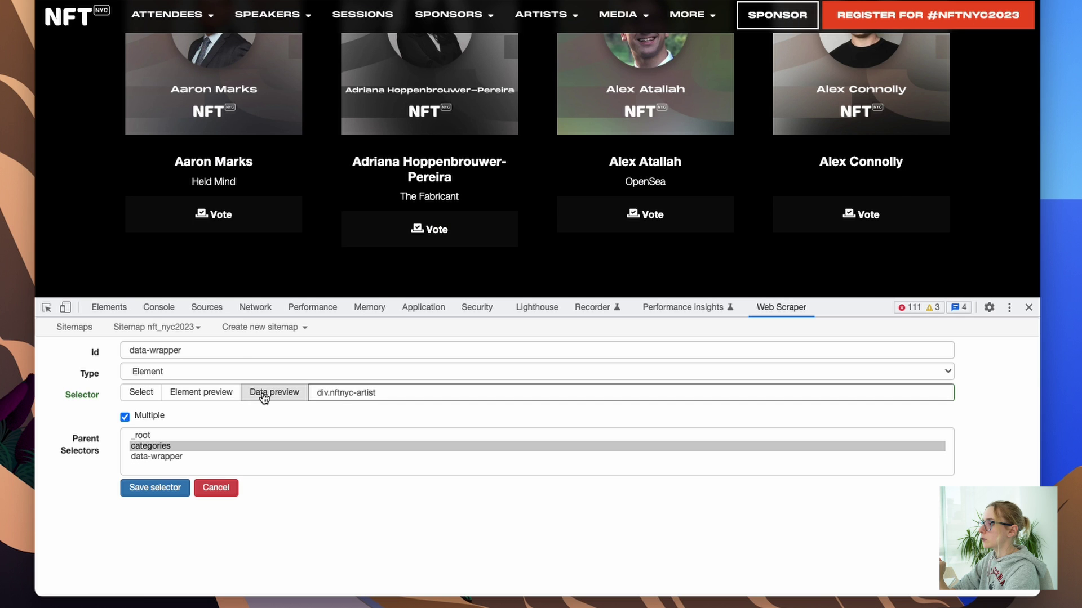
pyautogui.click(217, 396)
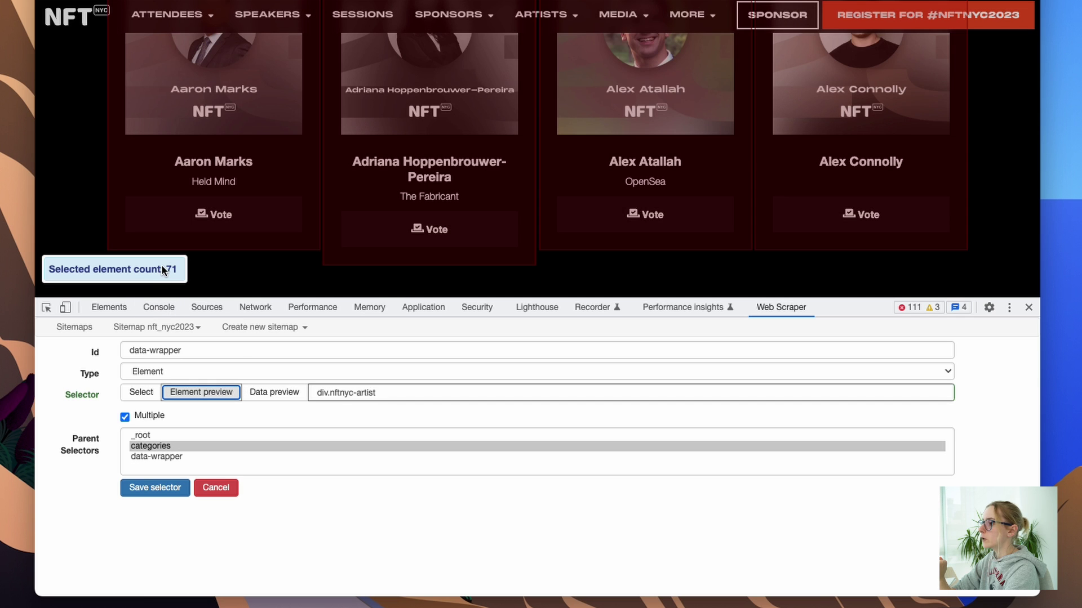
# - Check the data preview of the 71 speaker cards, save data-wrapper, and open its child list
pyautogui.click(269, 397)
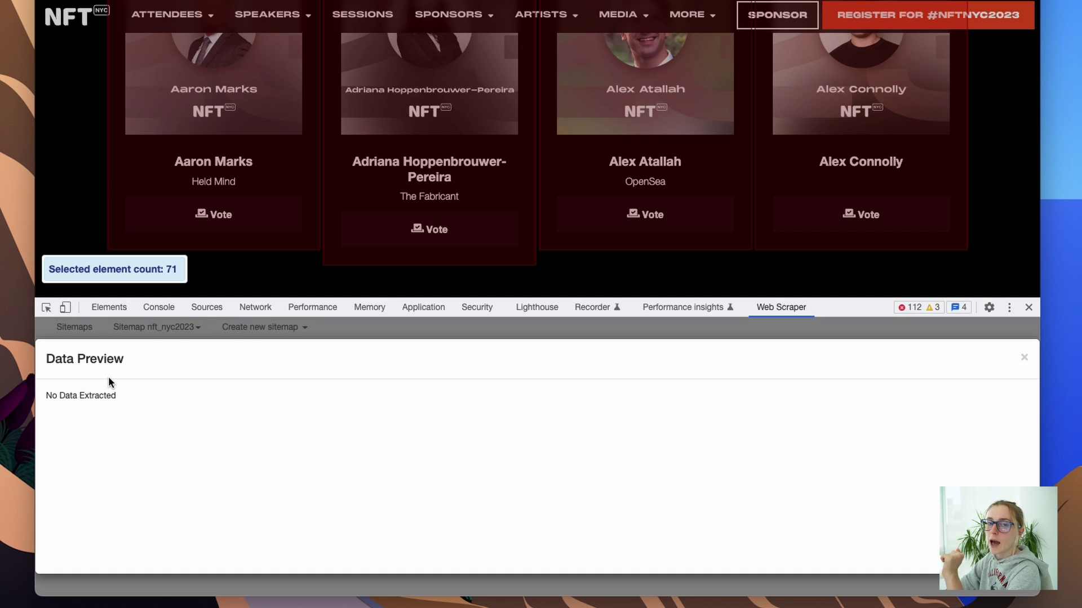
pyautogui.click(152, 324)
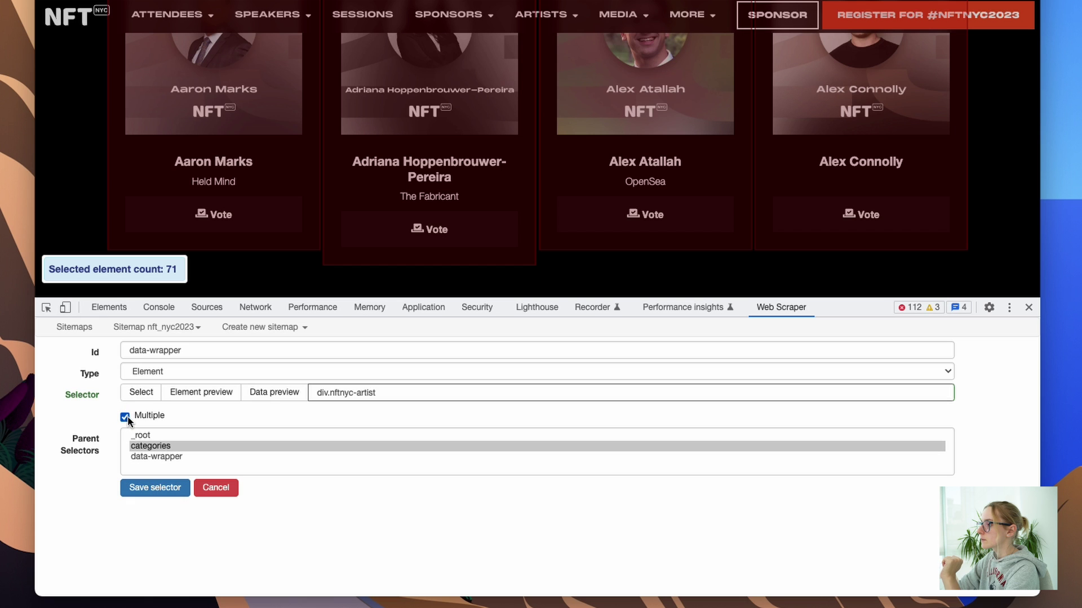
pyautogui.click(155, 490)
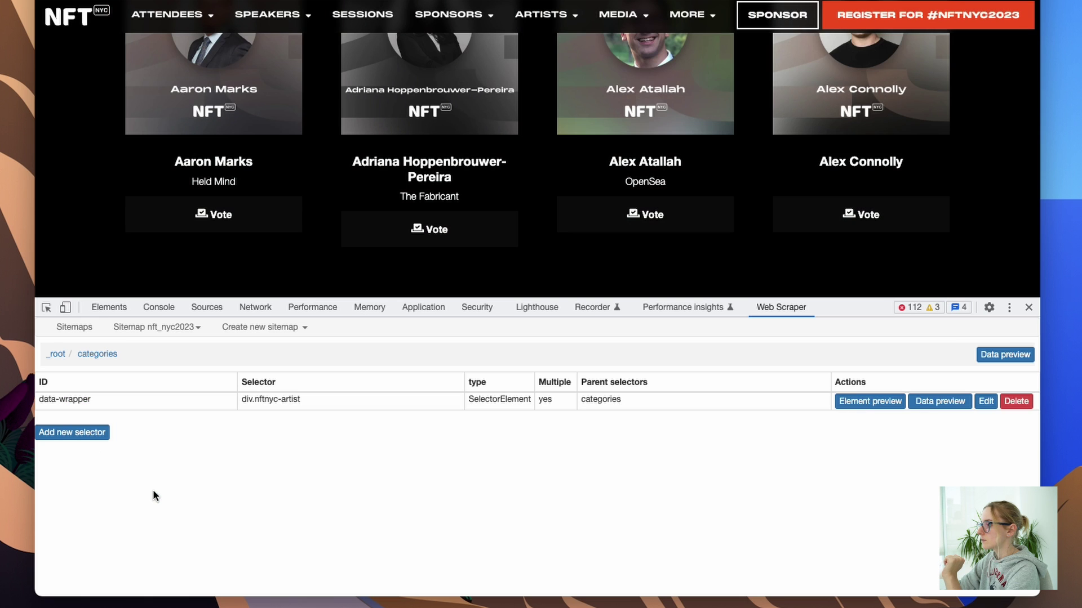
pyautogui.click(62, 401)
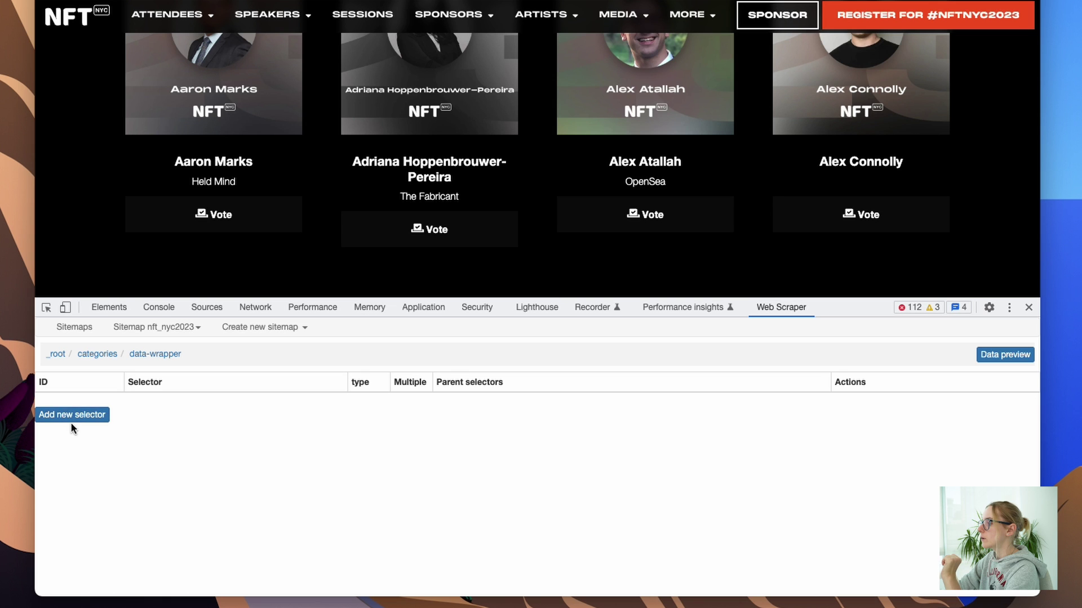
# - Add a Text selector 'names' under data-wrapper that picks each speaker's h3 name heading
pyautogui.click(70, 417)
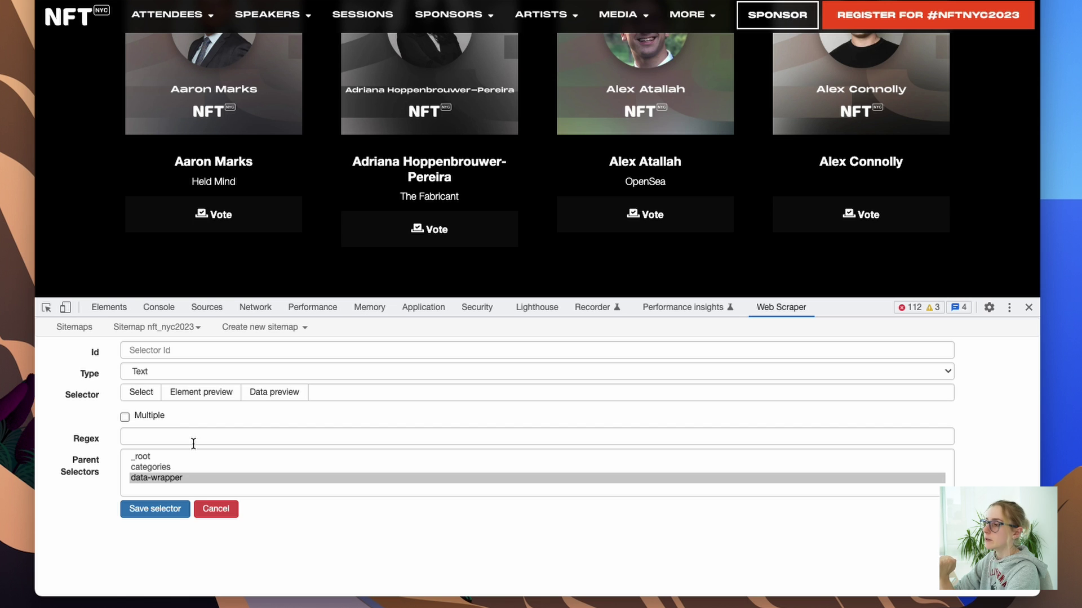
pyautogui.click(168, 350)
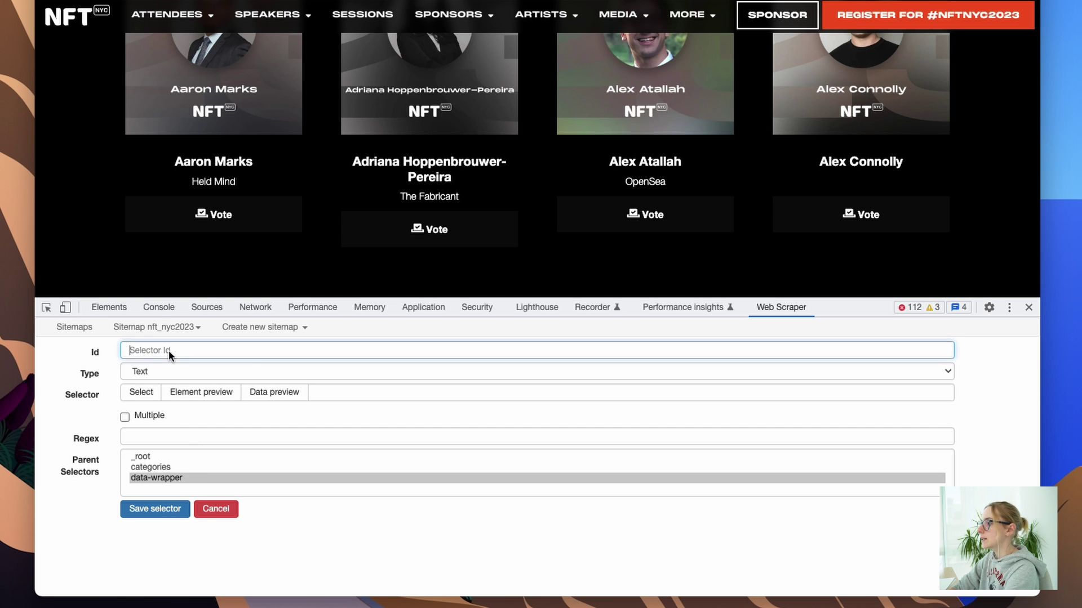
pyautogui.write('names')
pyautogui.click(154, 374)
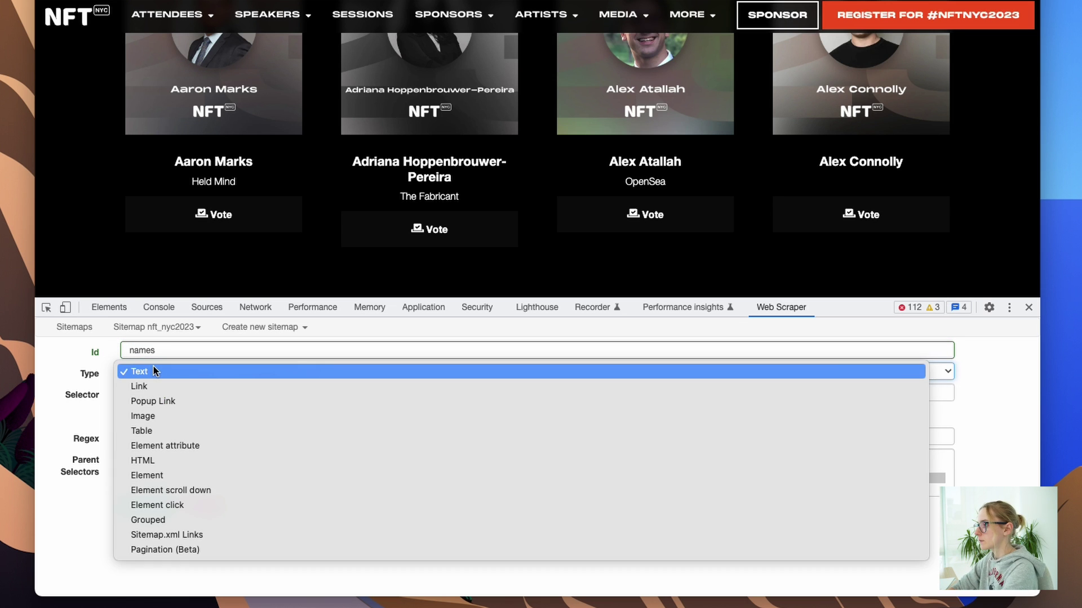
pyautogui.click(153, 371)
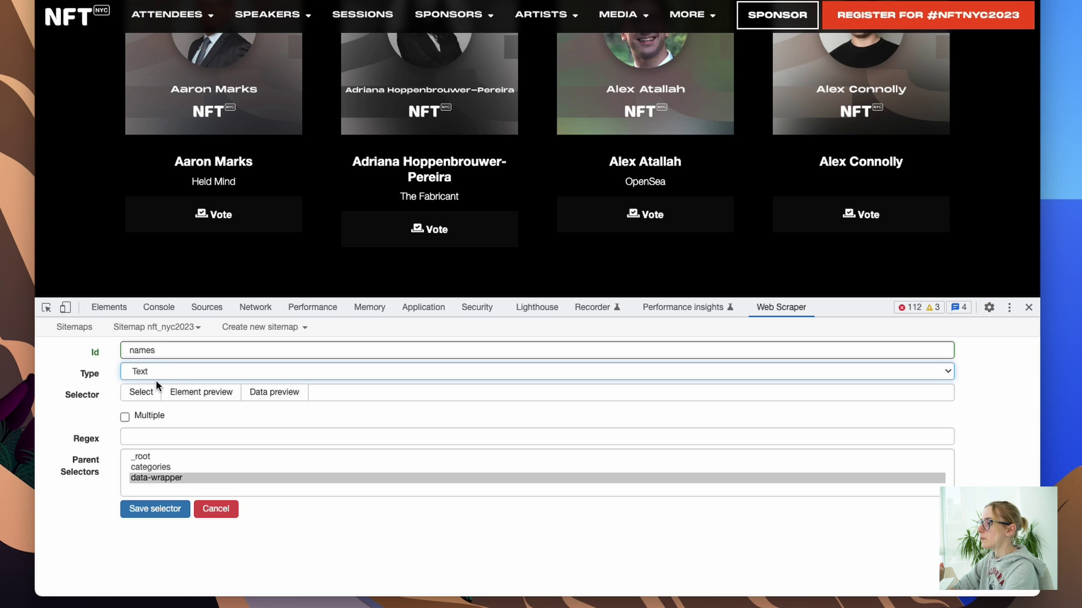
pyautogui.click(146, 394)
pyautogui.click(225, 165)
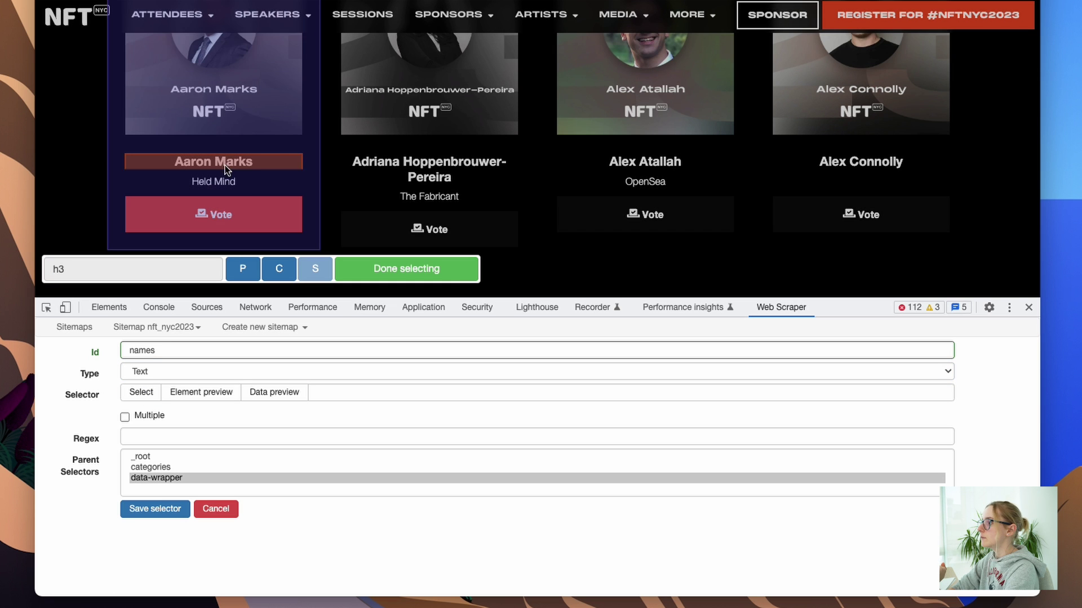
pyautogui.click(403, 271)
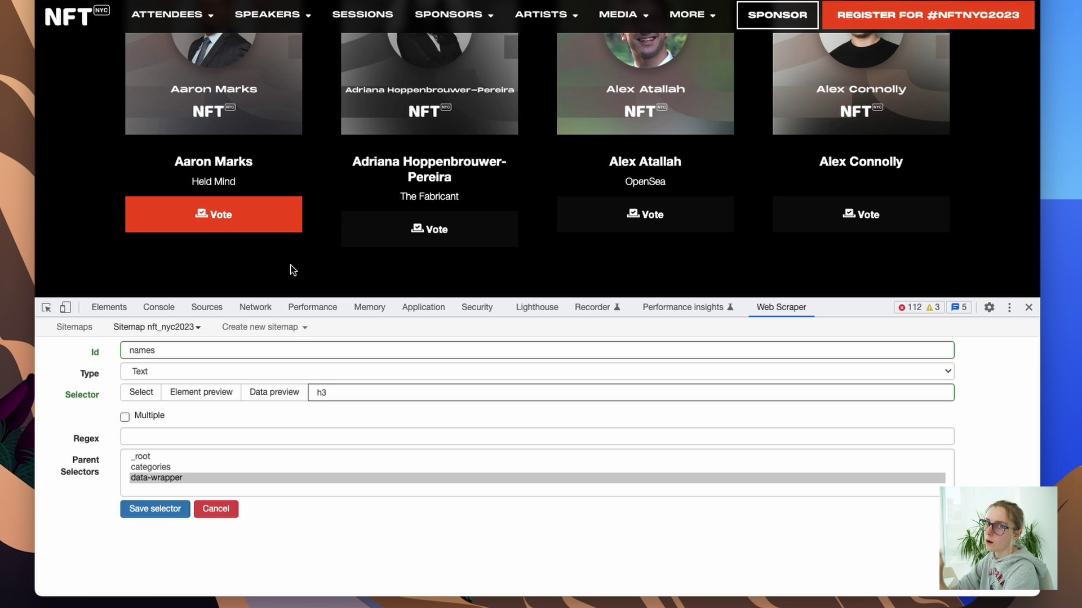
# - Save the names selector, then add and save a Text selector 'company' picking each speaker's h4 company line
pyautogui.click(167, 516)
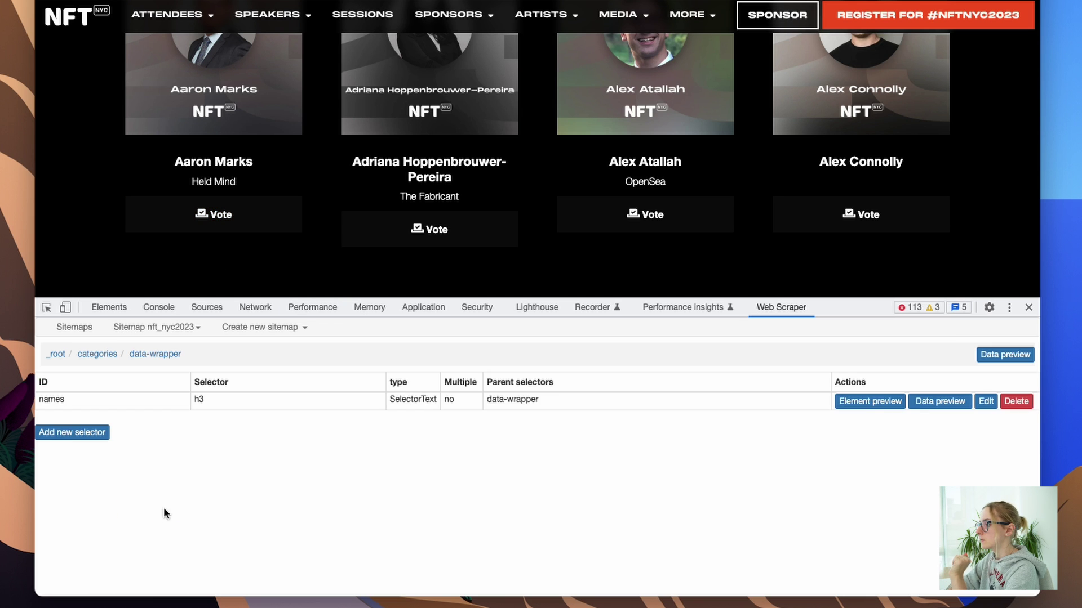
pyautogui.click(89, 438)
pyautogui.click(174, 349)
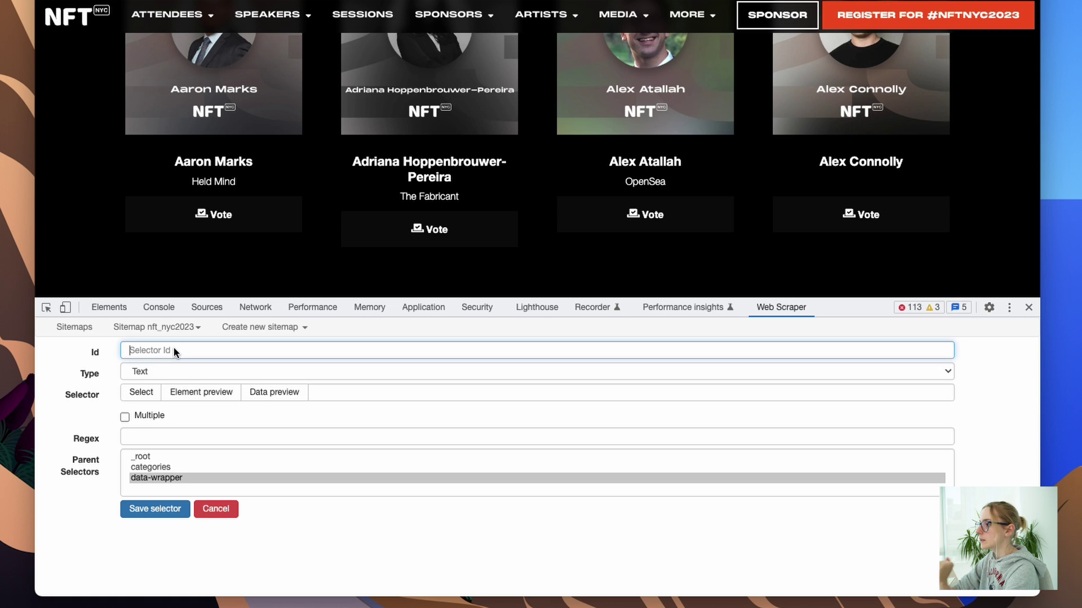
pyautogui.write('company')
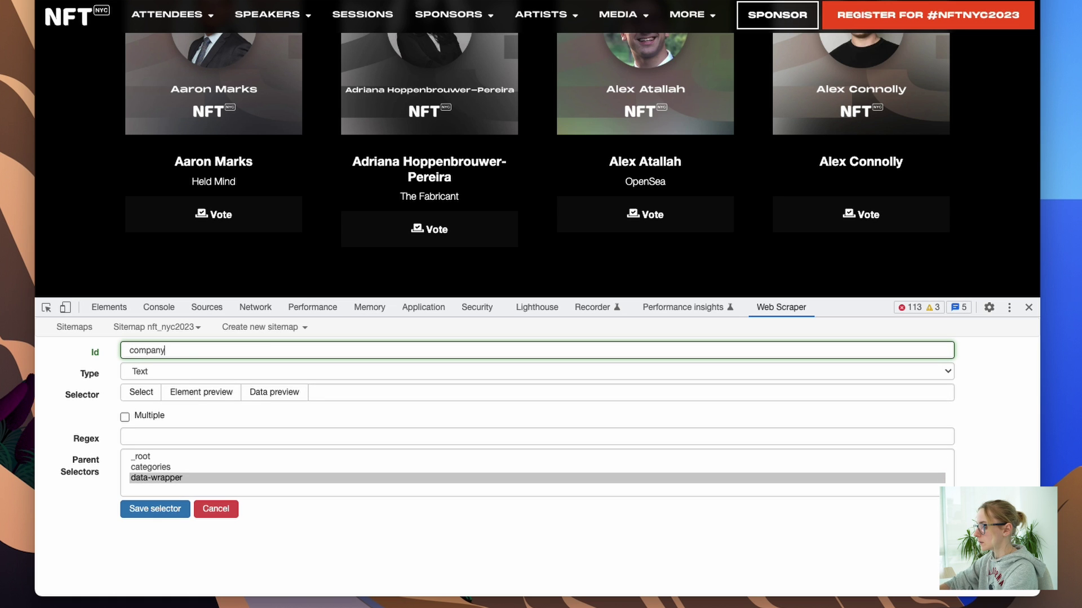
pyautogui.click(142, 392)
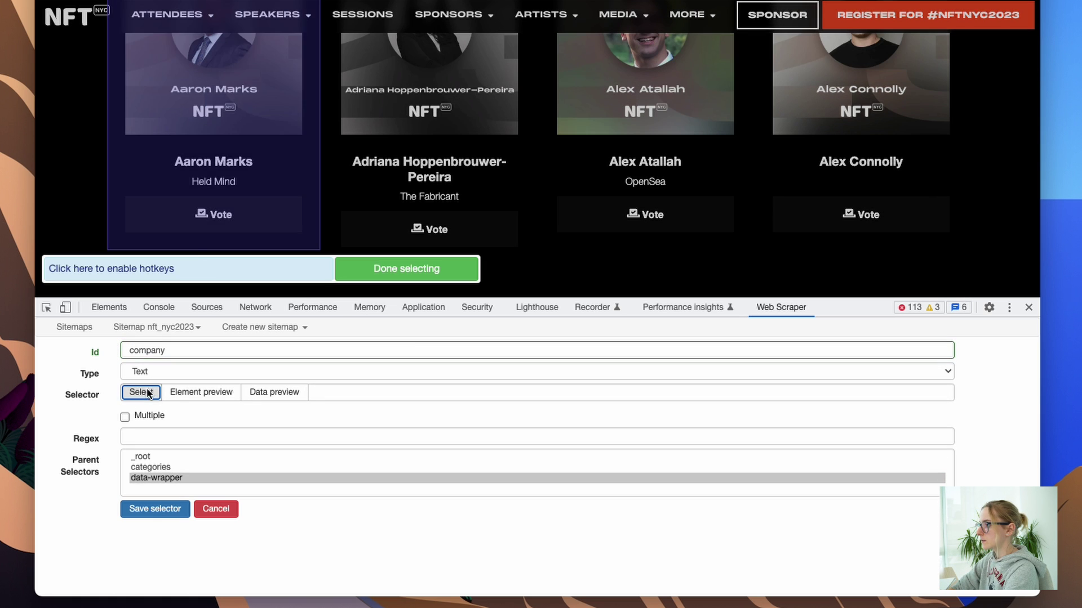
pyautogui.click(224, 181)
pyautogui.click(406, 268)
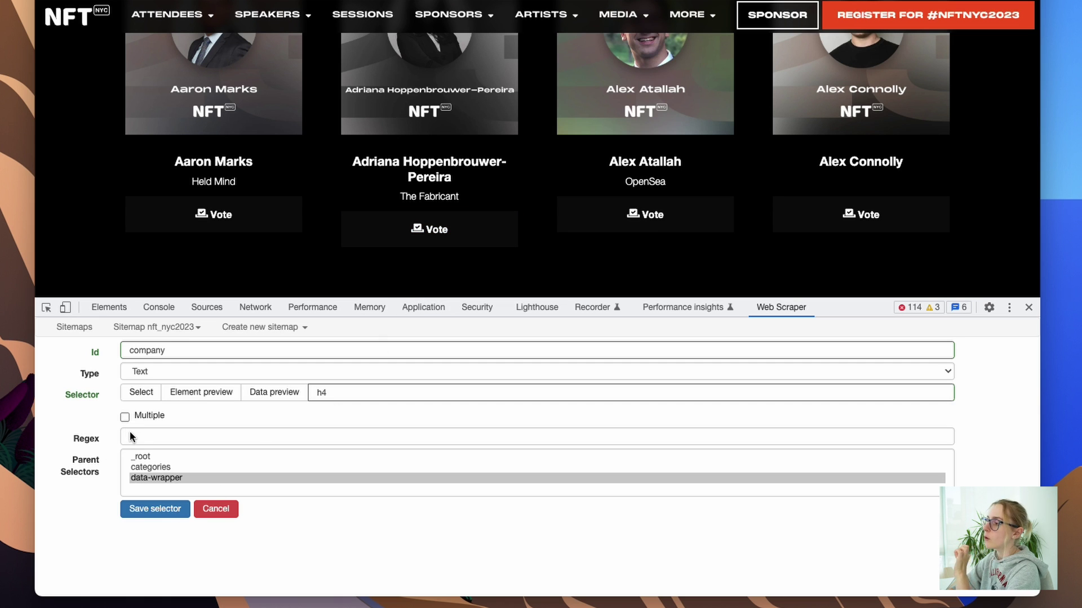
pyautogui.click(163, 509)
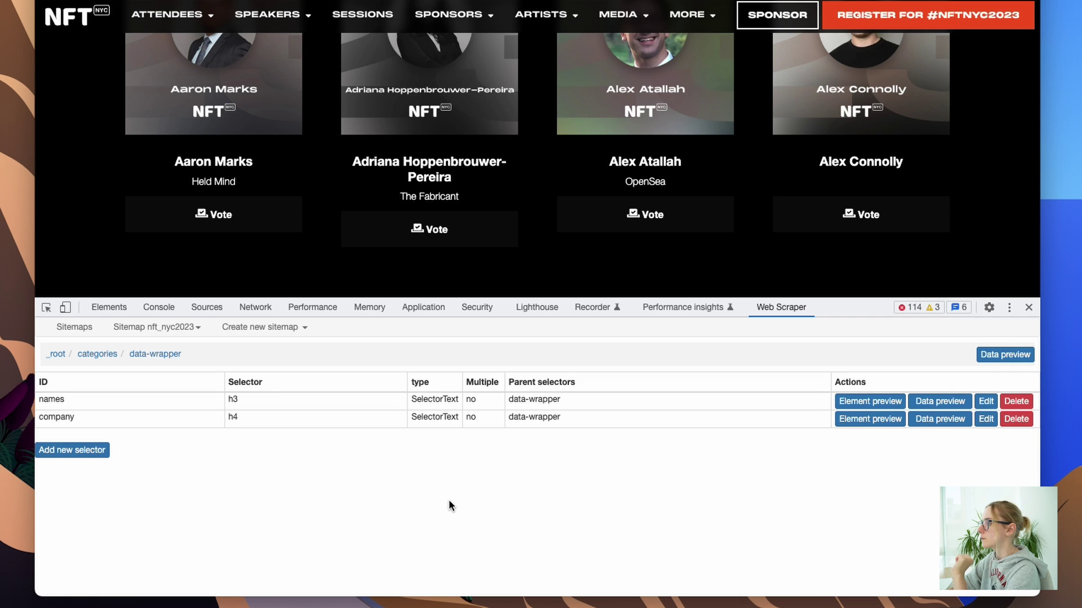
# - Preview the names and company selectors' extracted data, such as Ready Player Me and Microsoft
pyautogui.click(945, 404)
pyautogui.scroll(-15, 804, 539)
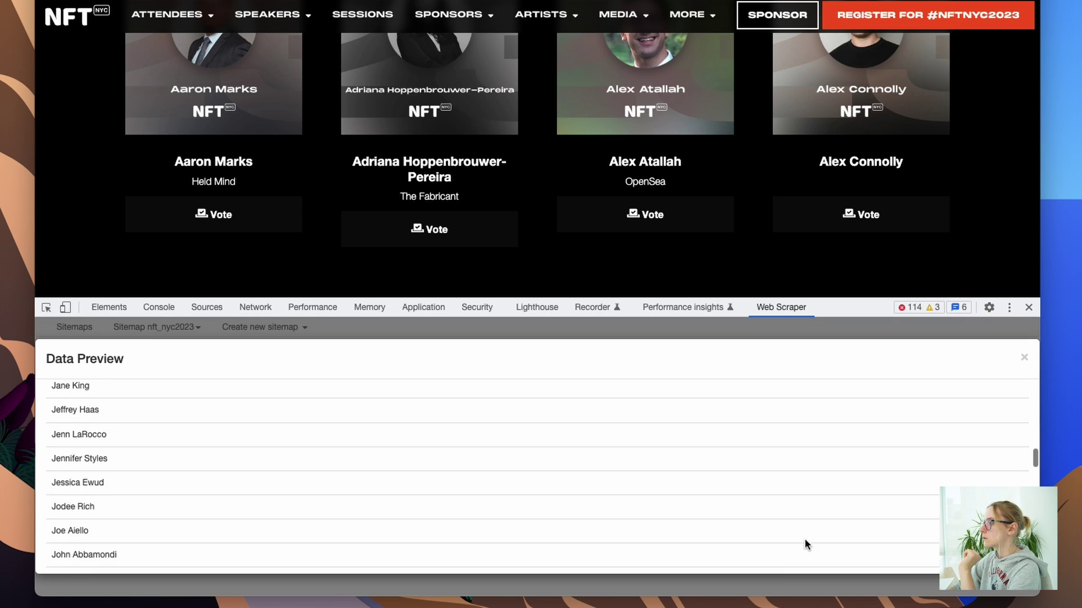
pyautogui.click(812, 330)
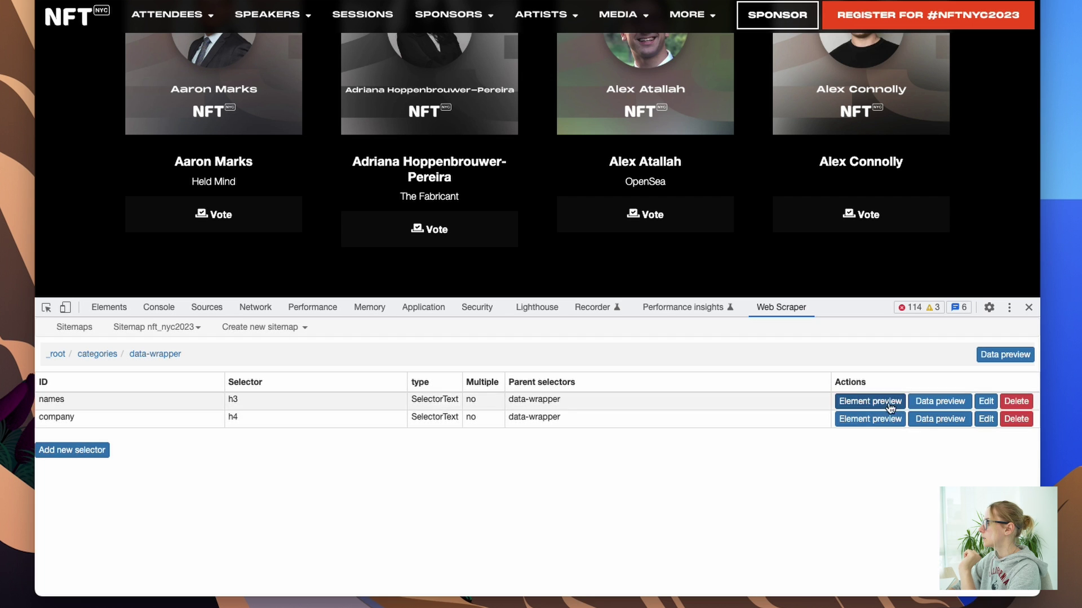
pyautogui.click(935, 420)
pyautogui.scroll(-10, 670, 452)
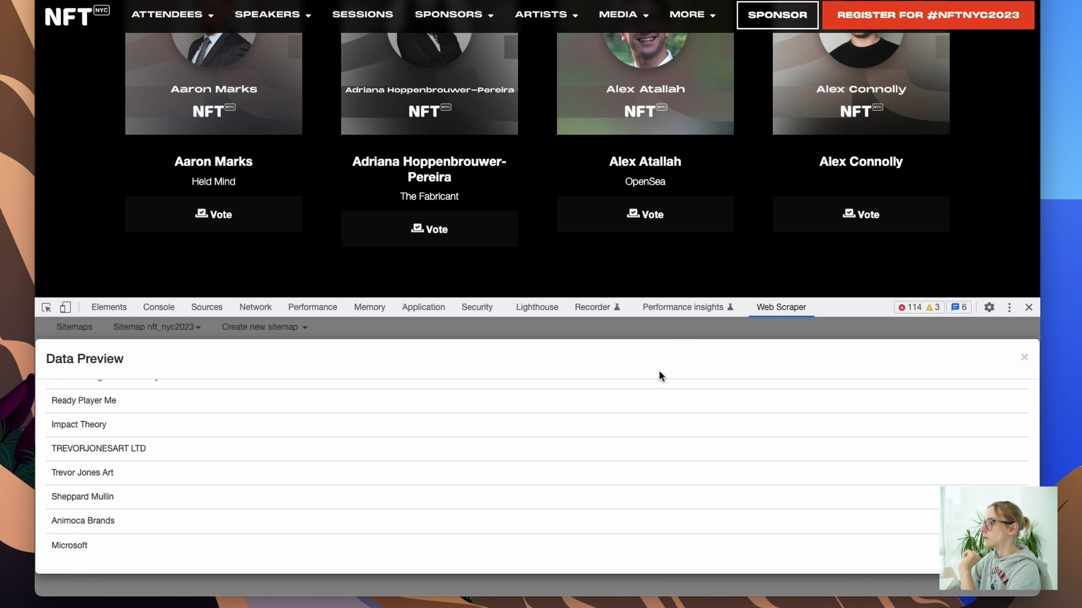
pyautogui.click(672, 331)
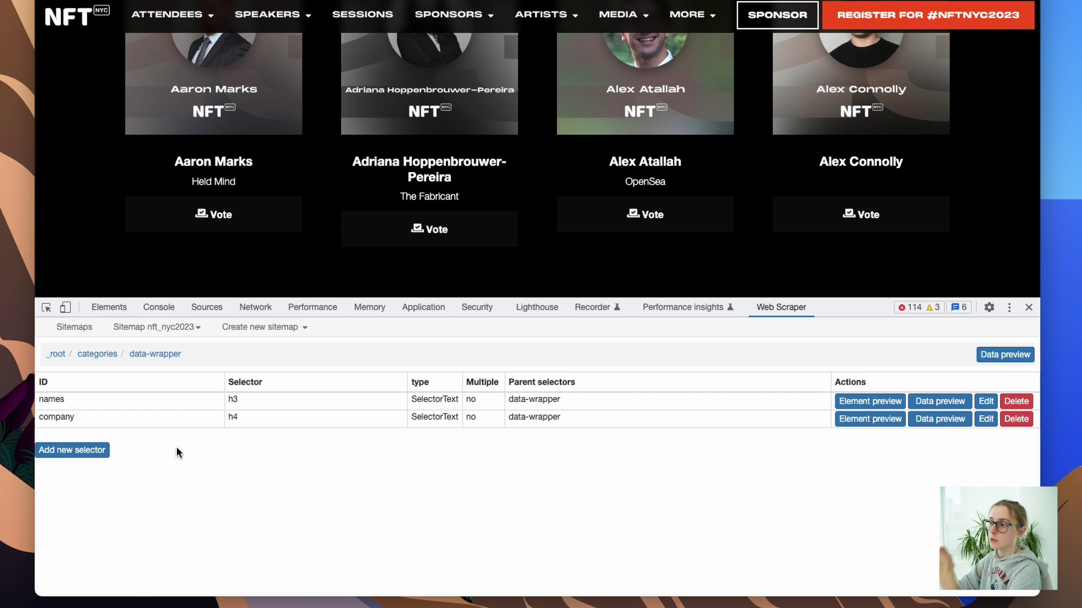
pyautogui.click(187, 338)
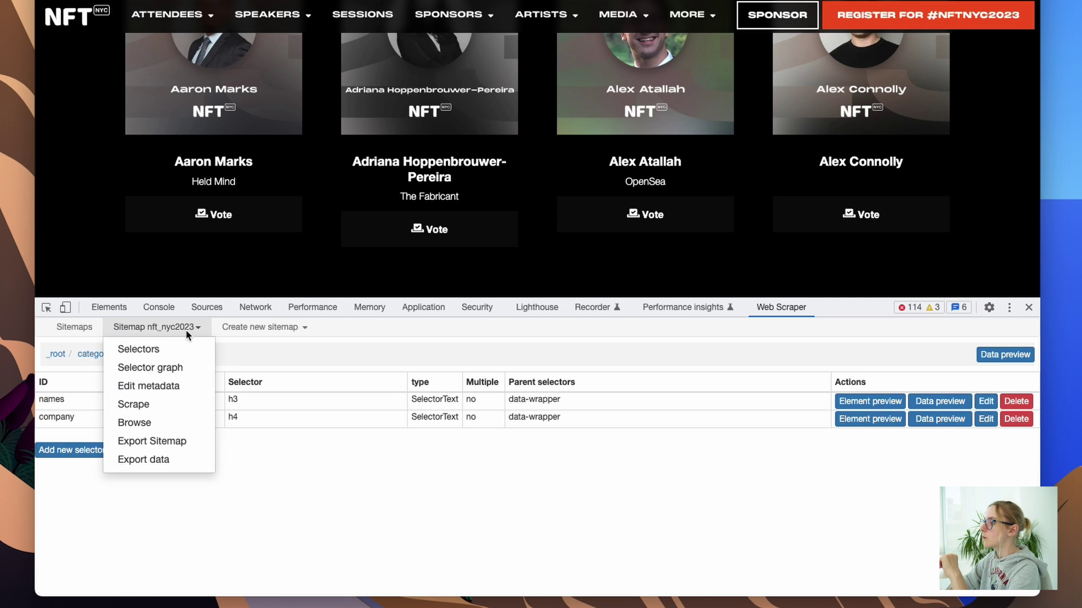
# - Scrape the nft_nyc2023 sitemap with 2000 ms request interval and 2000 ms page load delay
pyautogui.click(154, 405)
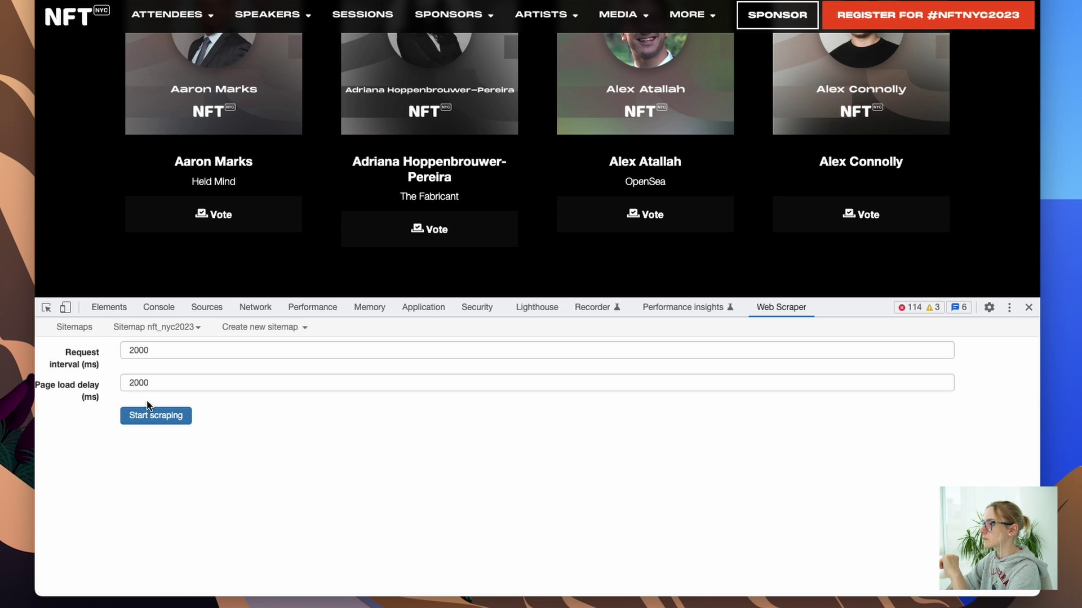
pyautogui.click(154, 417)
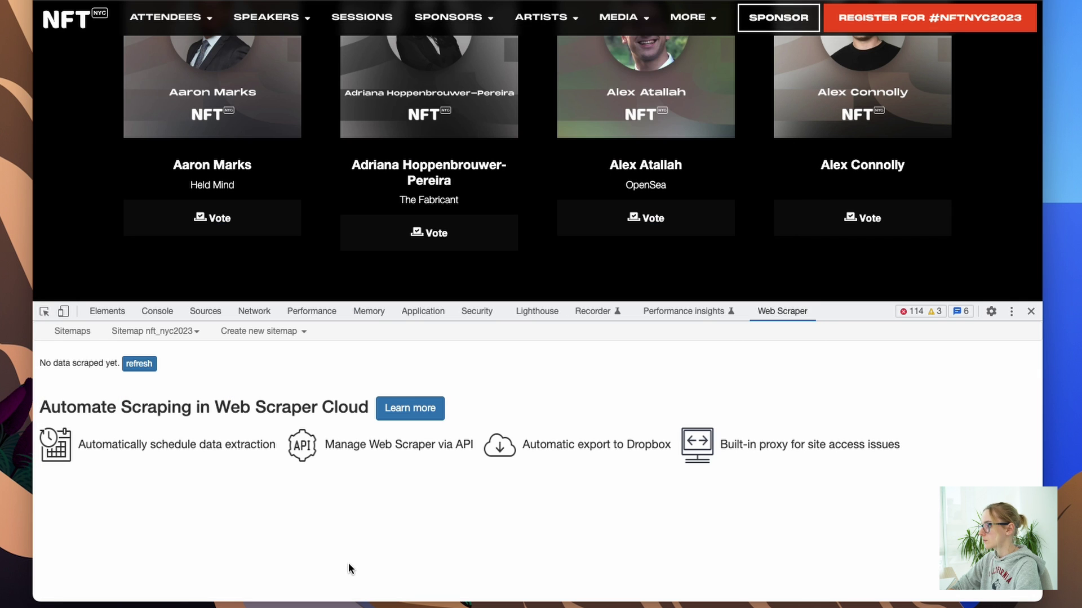
# - Refresh and browse the scraped speaker names and companies across LEGAL, GAMING and FUTURE categories
pyautogui.click(145, 366)
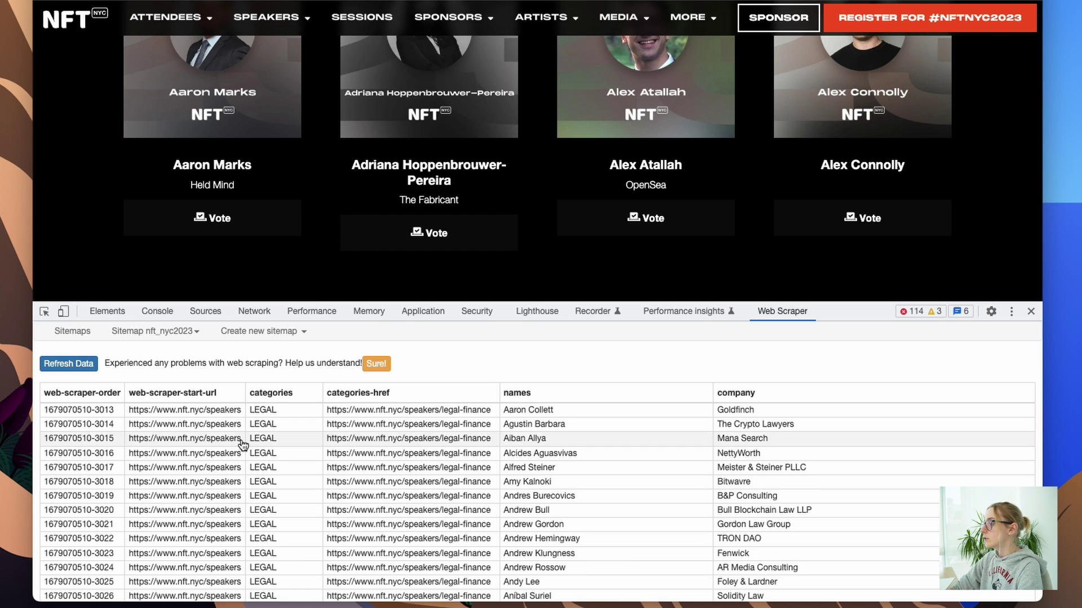
pyautogui.scroll(-1, 634, 480)
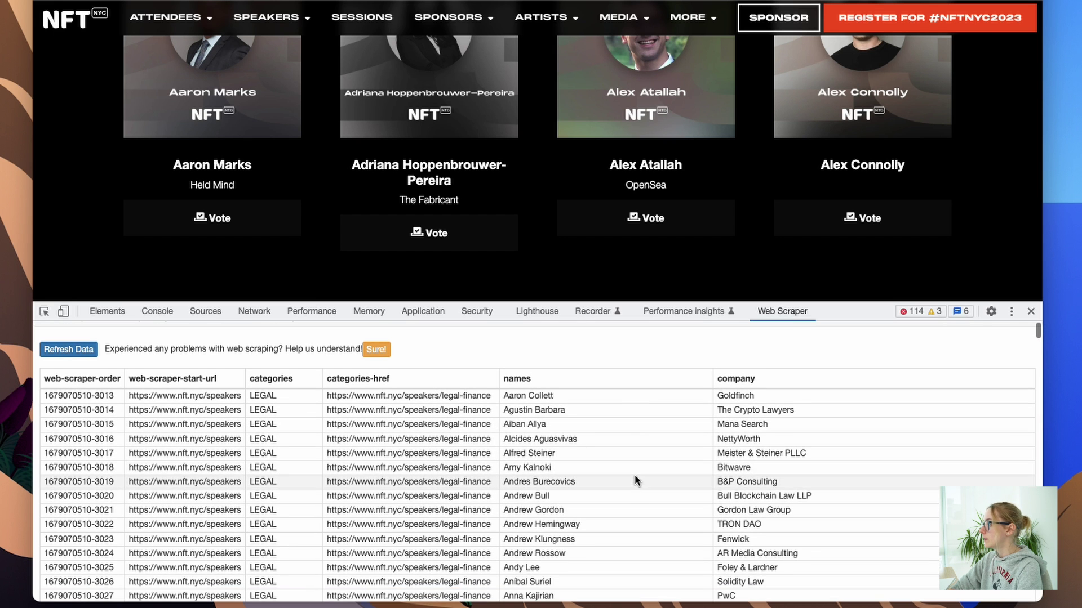
pyautogui.scroll(-20, 806, 520)
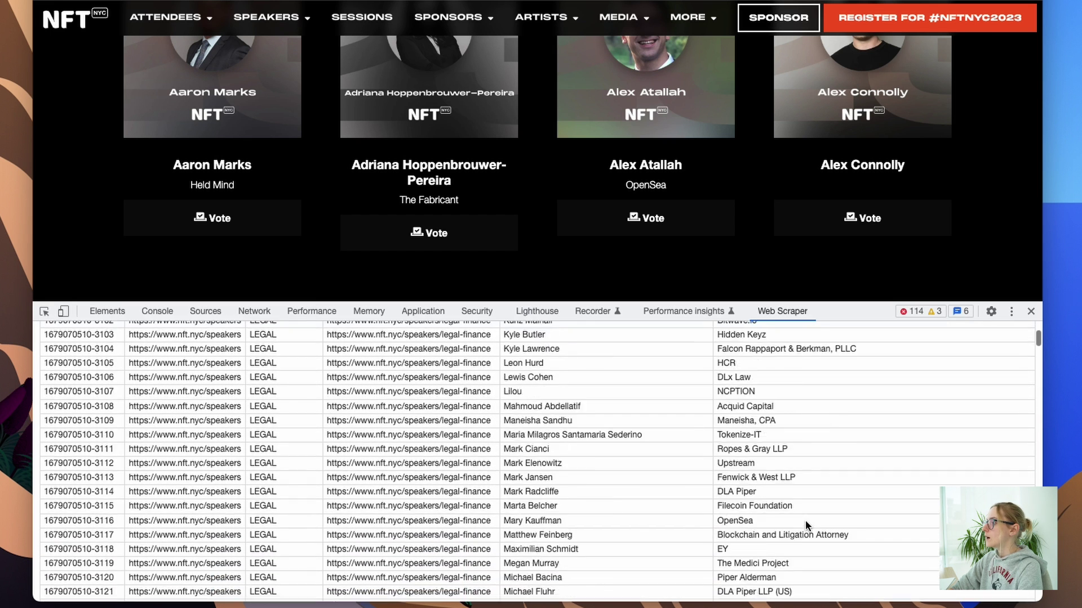
pyautogui.scroll(-20, 805, 521)
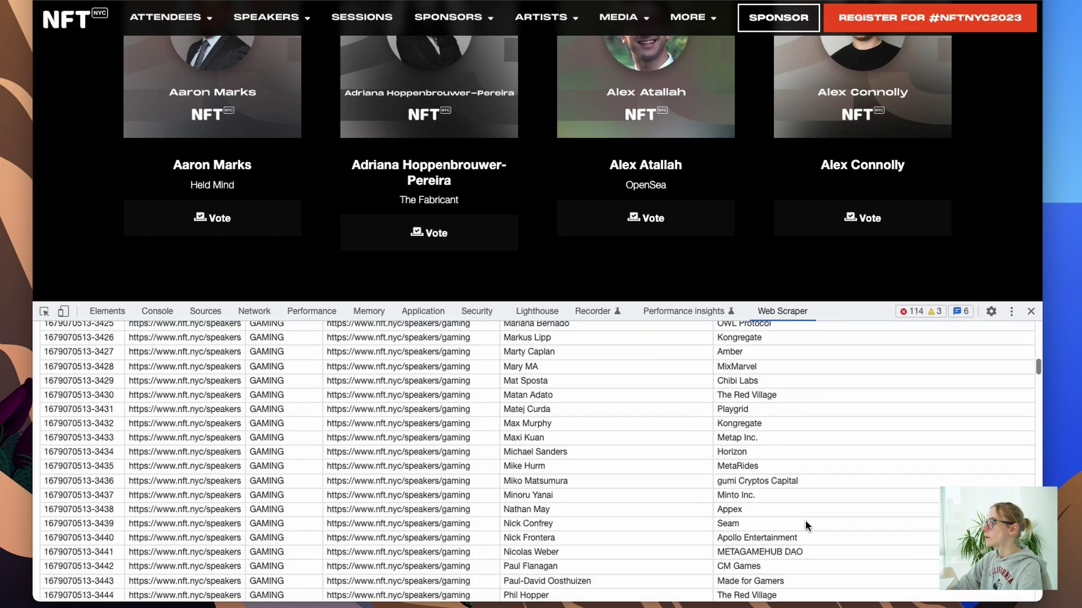
pyautogui.scroll(-20, 645, 538)
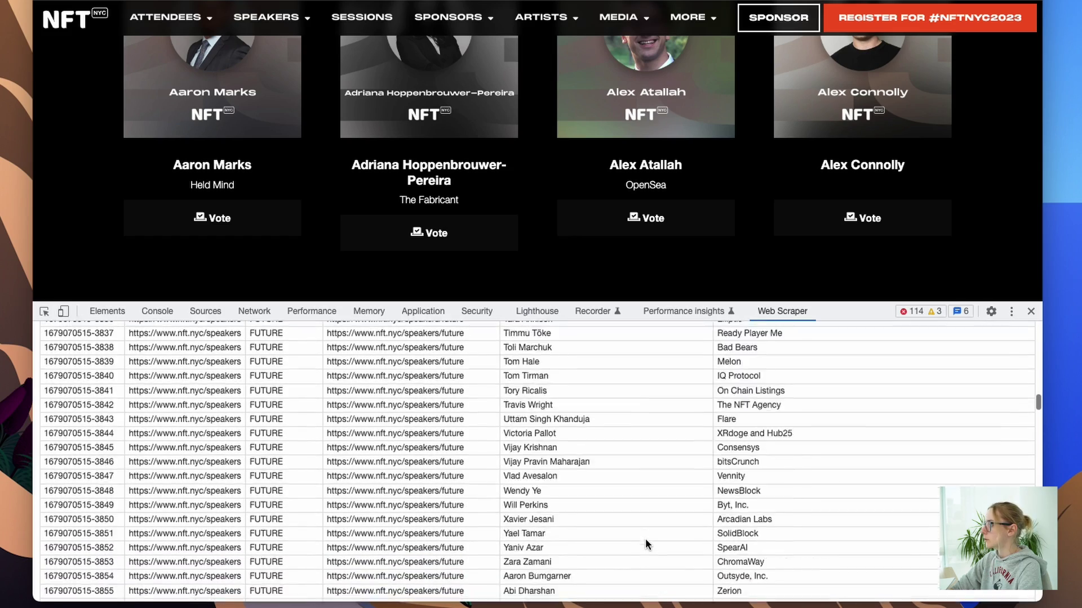
pyautogui.scroll(20, 645, 539)
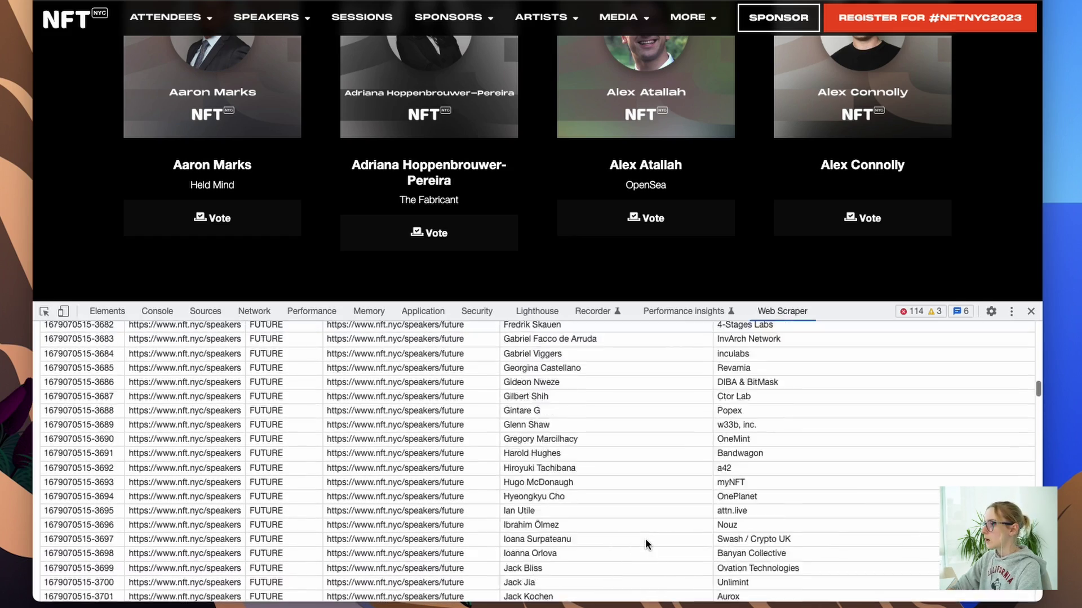
pyautogui.click(212, 310)
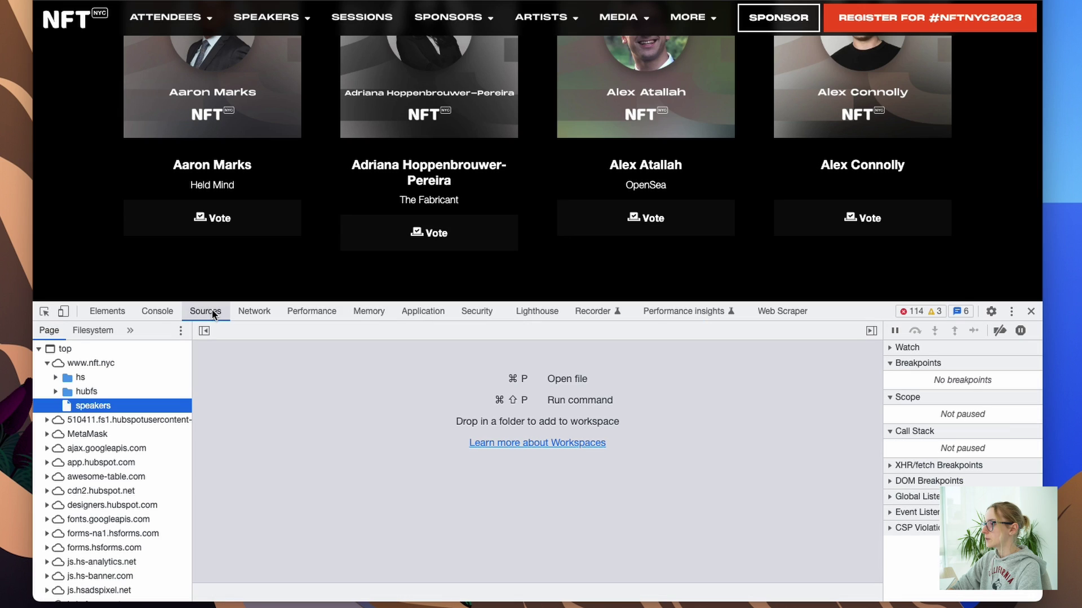
pyautogui.click(784, 314)
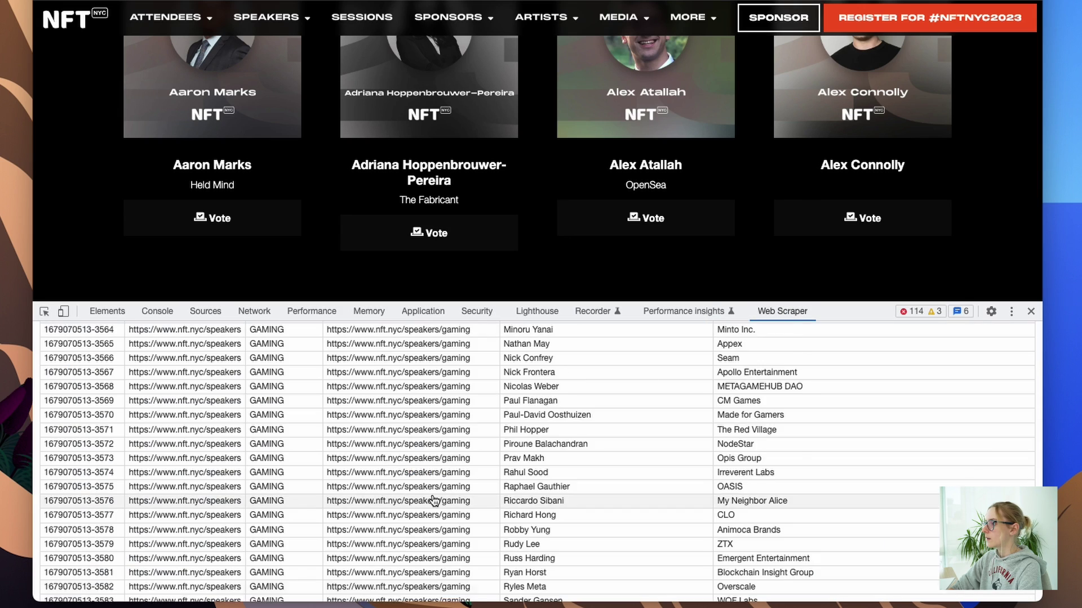
pyautogui.scroll(-20, 433, 500)
pyautogui.scroll(20, 434, 500)
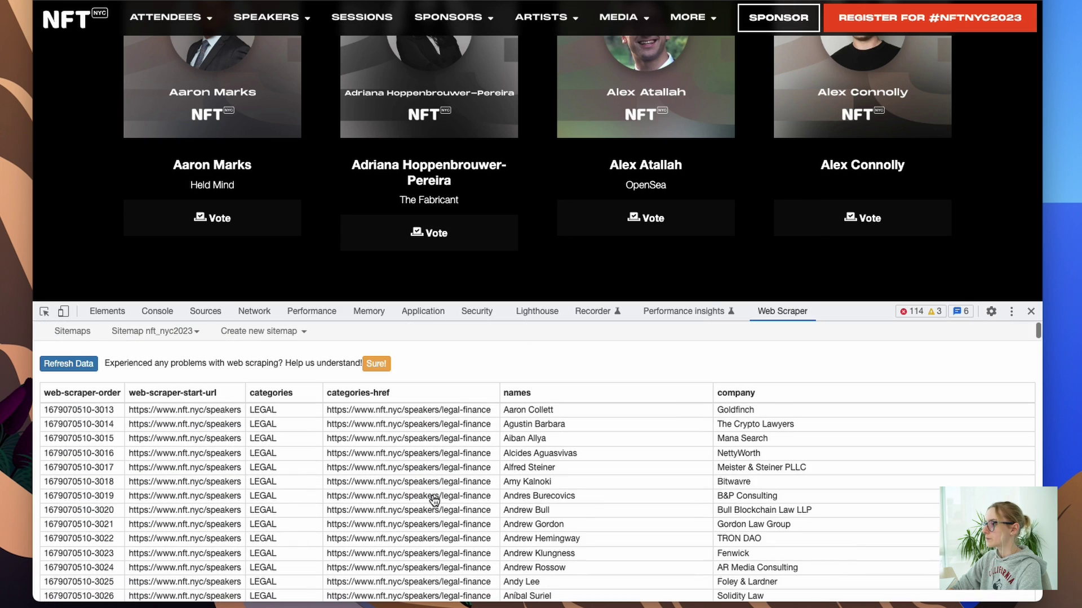
pyautogui.click(152, 332)
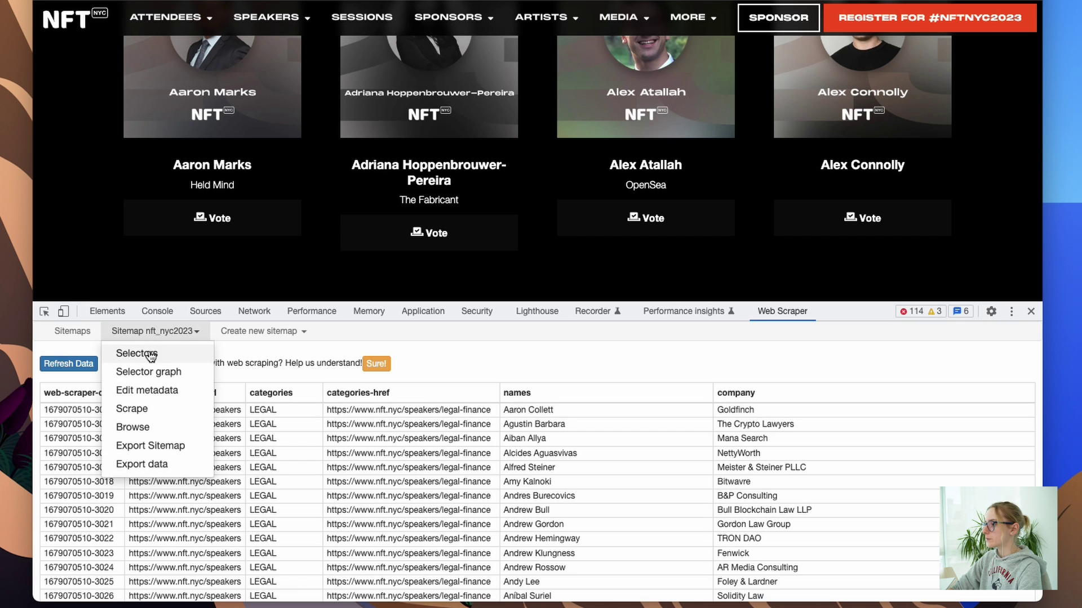
# - Export the scraped data as nft_nyc2023.xlsx and open it in Numbers
pyautogui.click(140, 464)
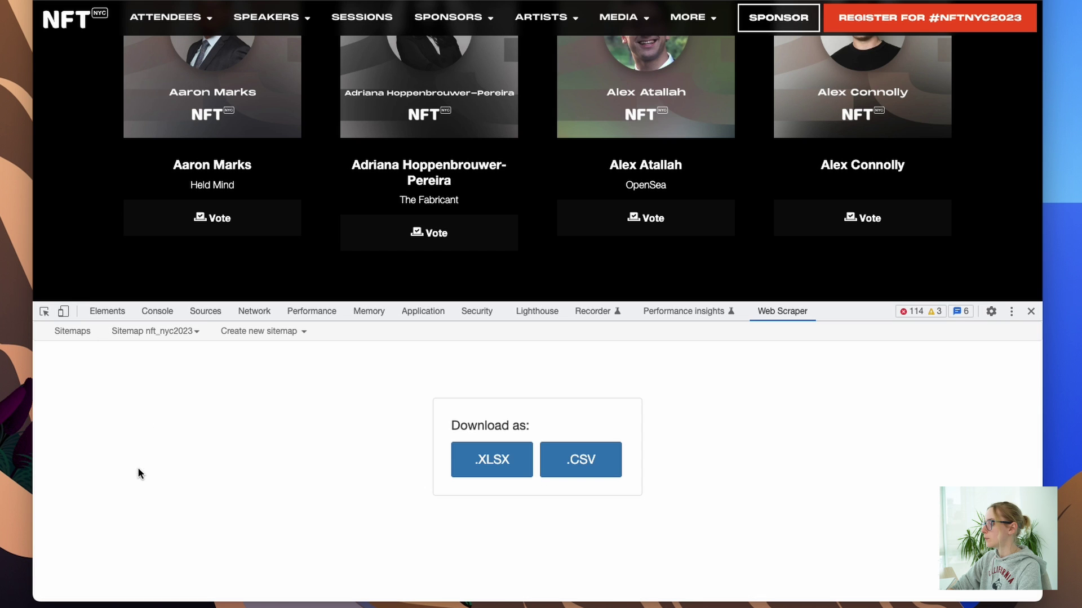
pyautogui.click(494, 471)
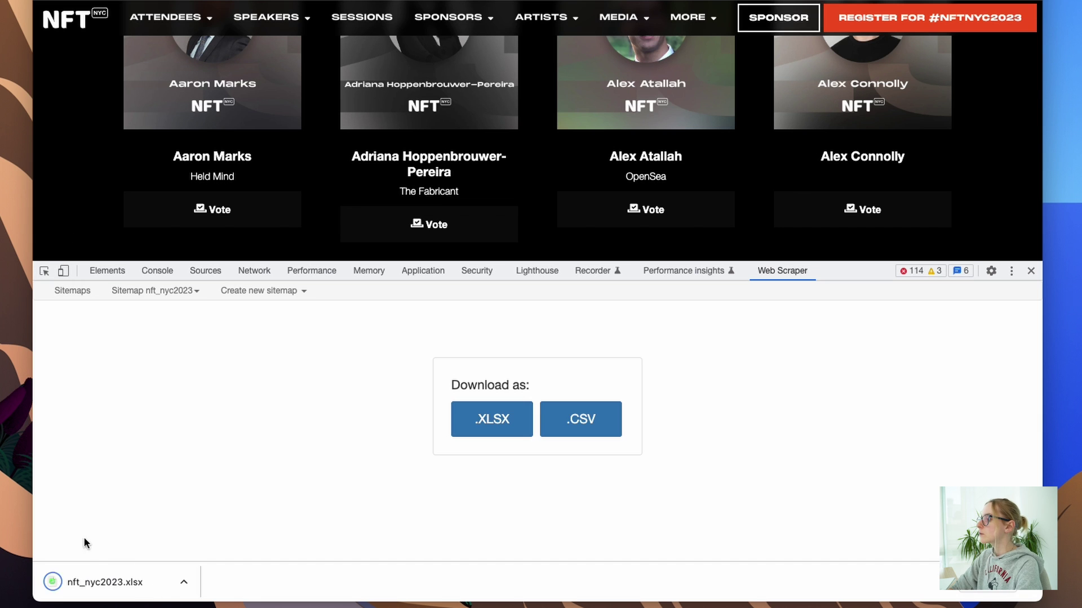
pyautogui.click(89, 582)
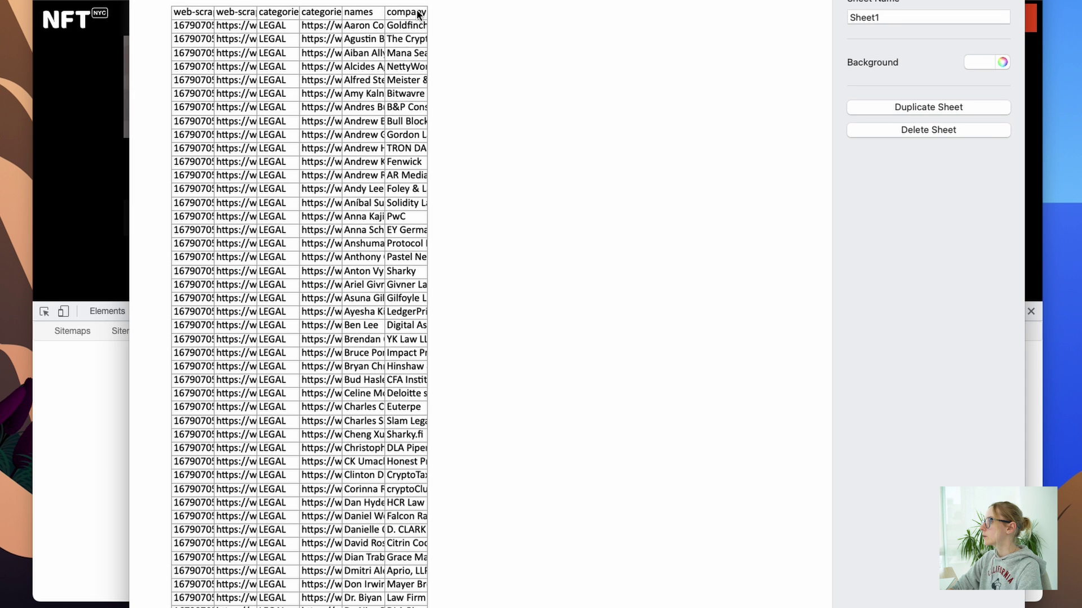
# - Widen the company, names and categories-href columns so their full values show
pyautogui.click(418, 15)
pyautogui.moveTo(427, 3); pyautogui.dragTo(747, 2)
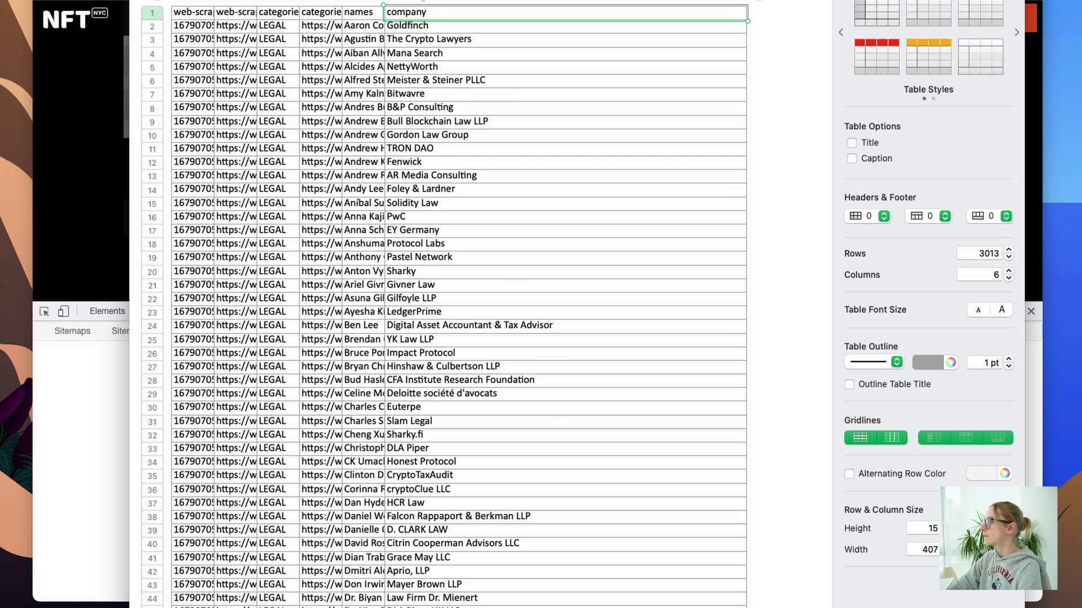
pyautogui.moveTo(384, 5); pyautogui.dragTo(577, 4)
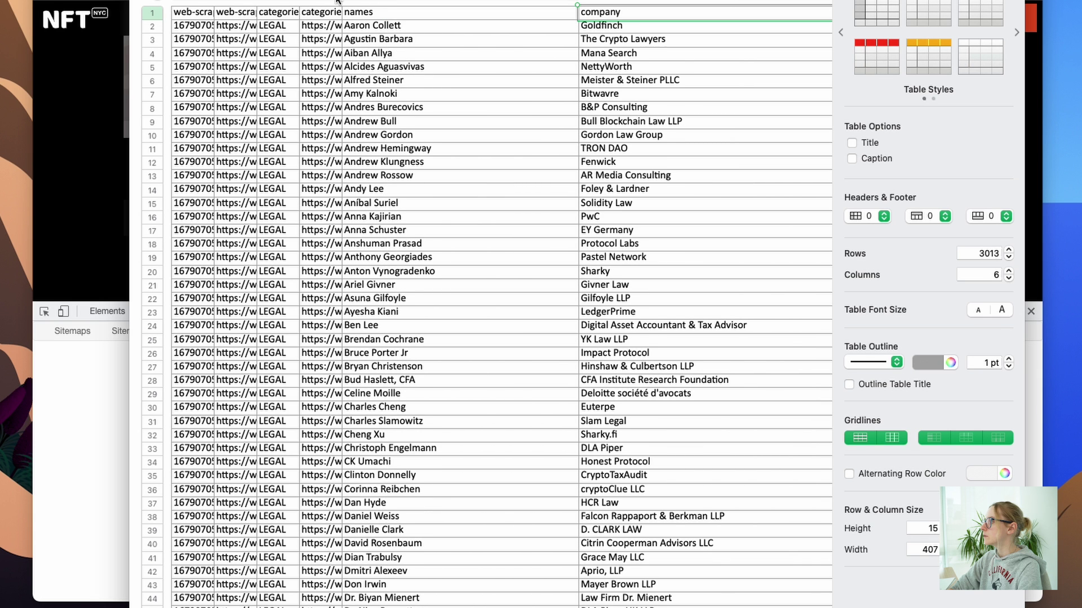
pyautogui.moveTo(342, 2); pyautogui.dragTo(500, 3)
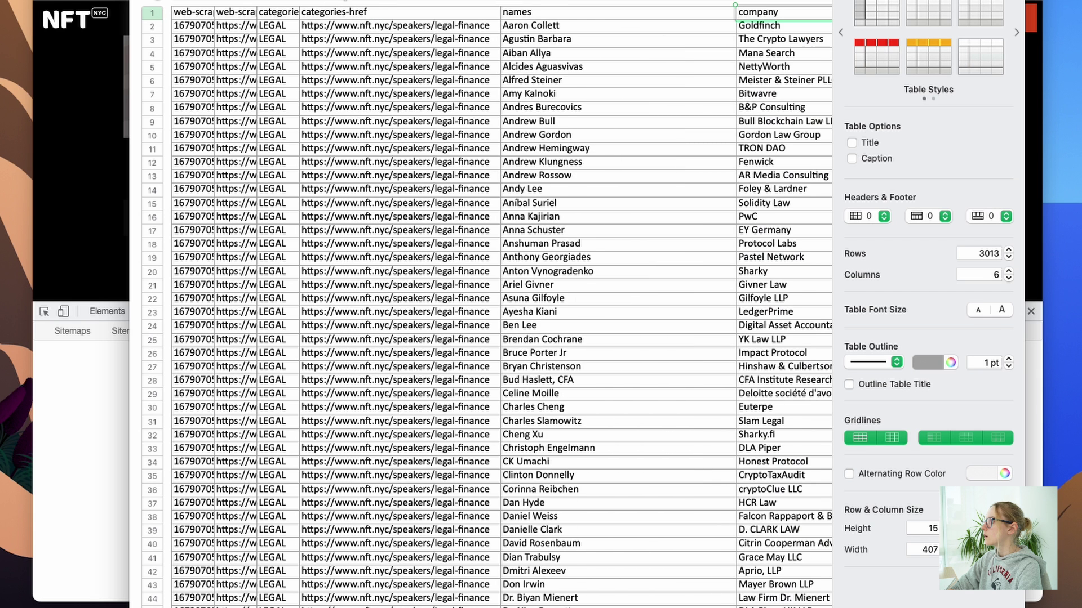
# - Select the first four columns, A–D, and delete them
pyautogui.click(334, 2)
pyautogui.keyDown('shift'); pyautogui.click(227, 1); pyautogui.keyUp('shift')
pyautogui.keyDown('shift'); pyautogui.click(204, 1); pyautogui.keyUp('shift')
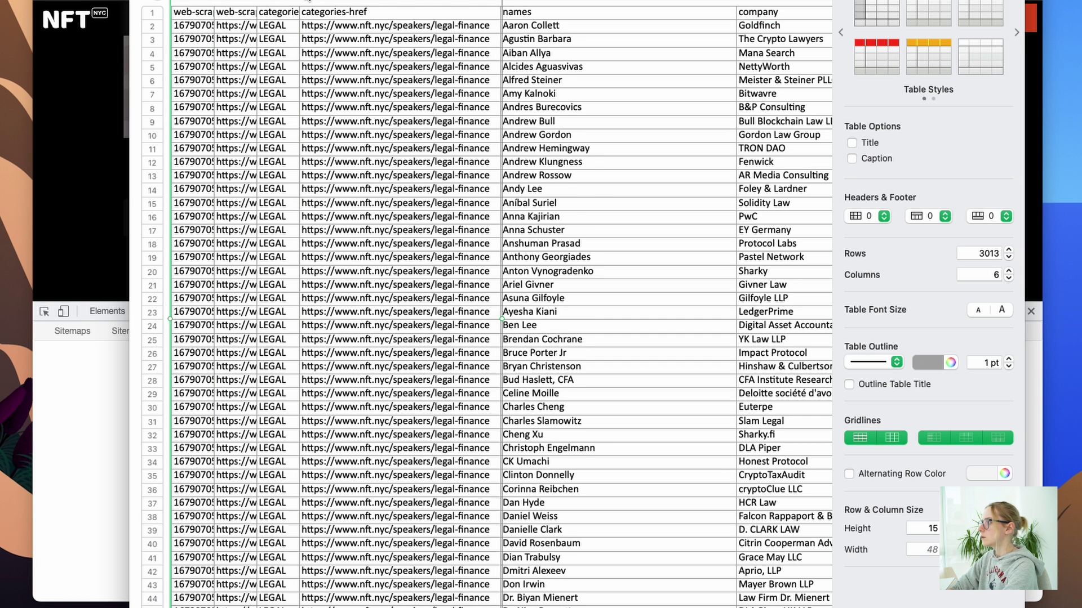
pyautogui.press('Delete')
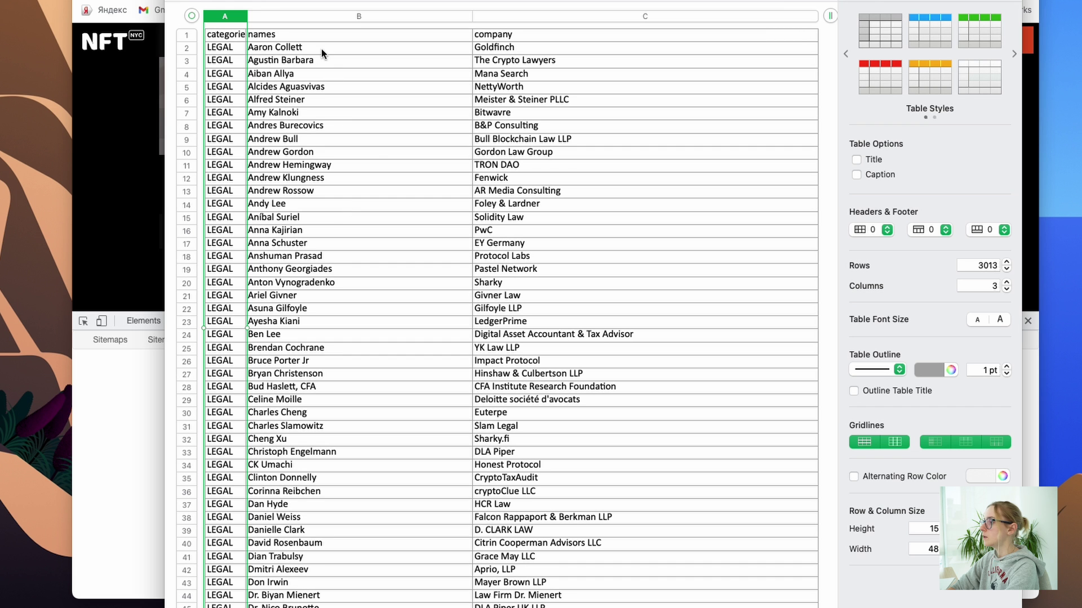
# - Review the three-column table, selecting the company column and scrolling through LEGAL and GAMING rows
pyautogui.scroll(-20, 374, 159)
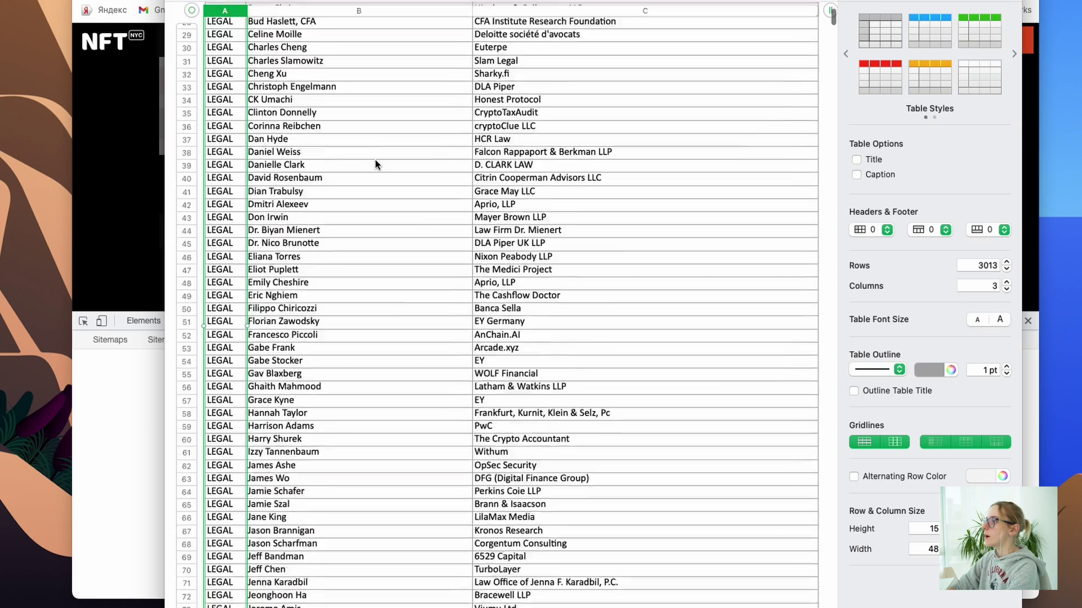
pyautogui.scroll(20, 376, 164)
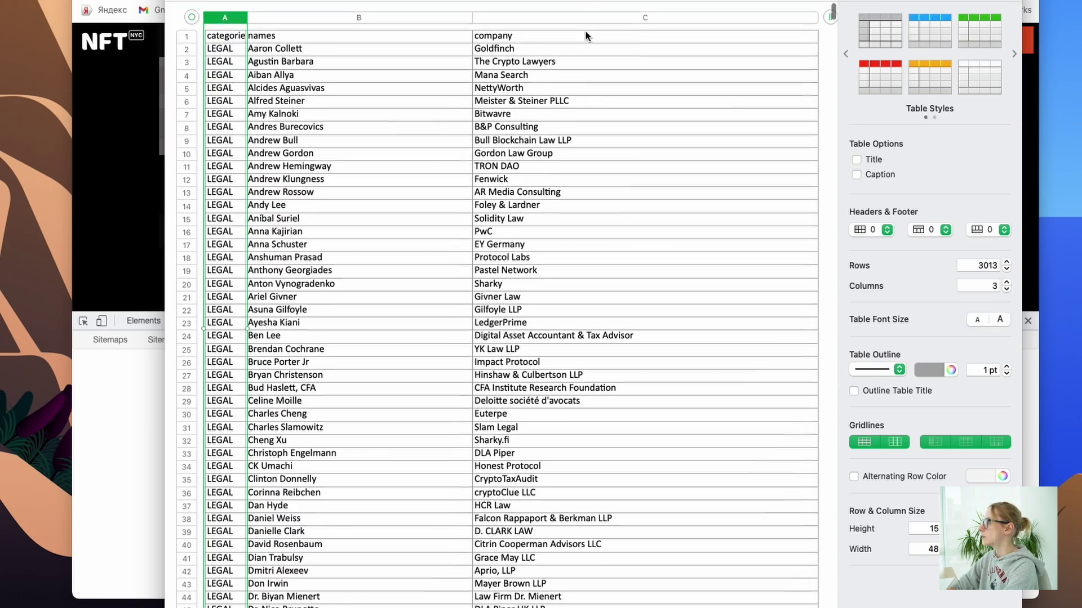
pyautogui.click(579, 18)
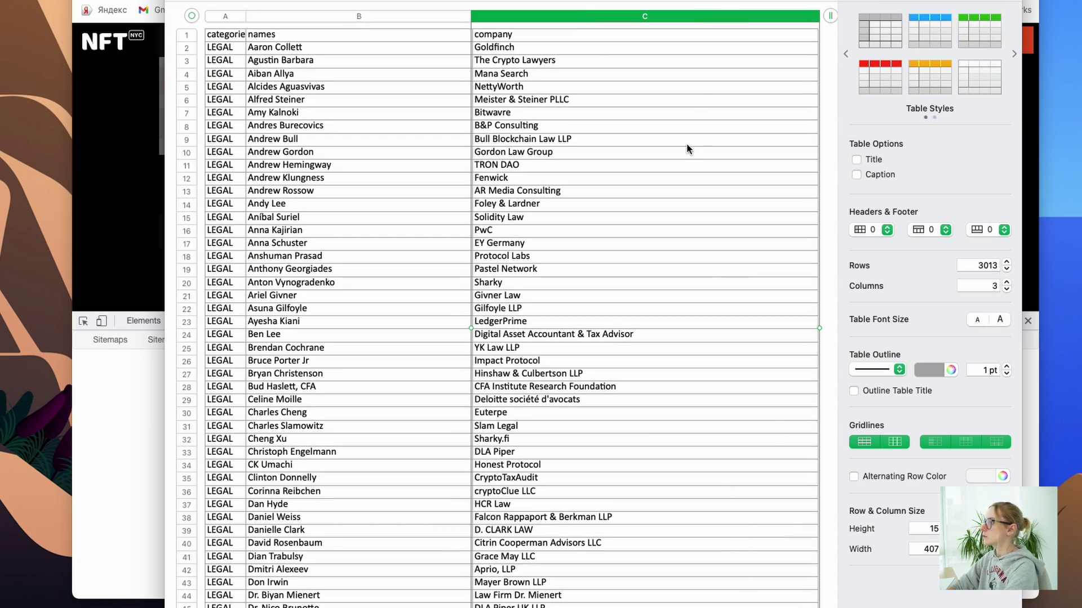
pyautogui.scroll(-20, 698, 235)
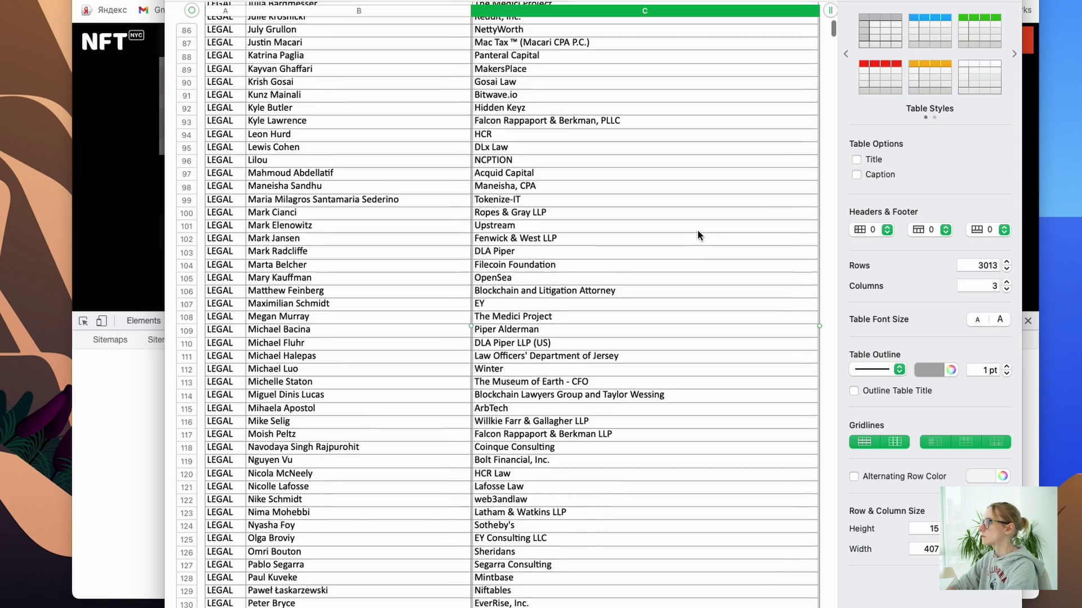
pyautogui.scroll(-20, 699, 237)
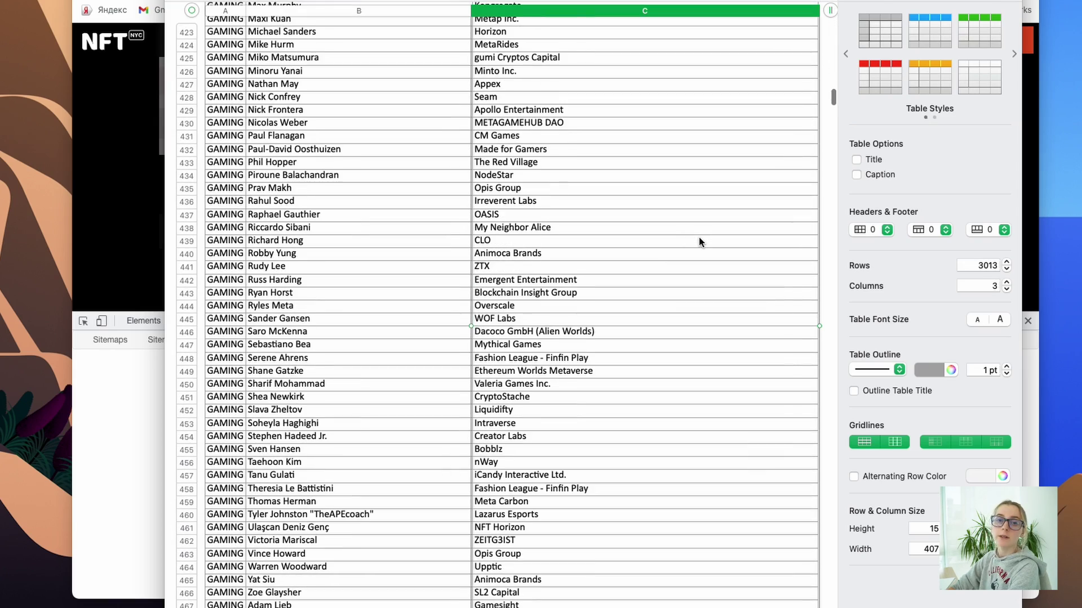